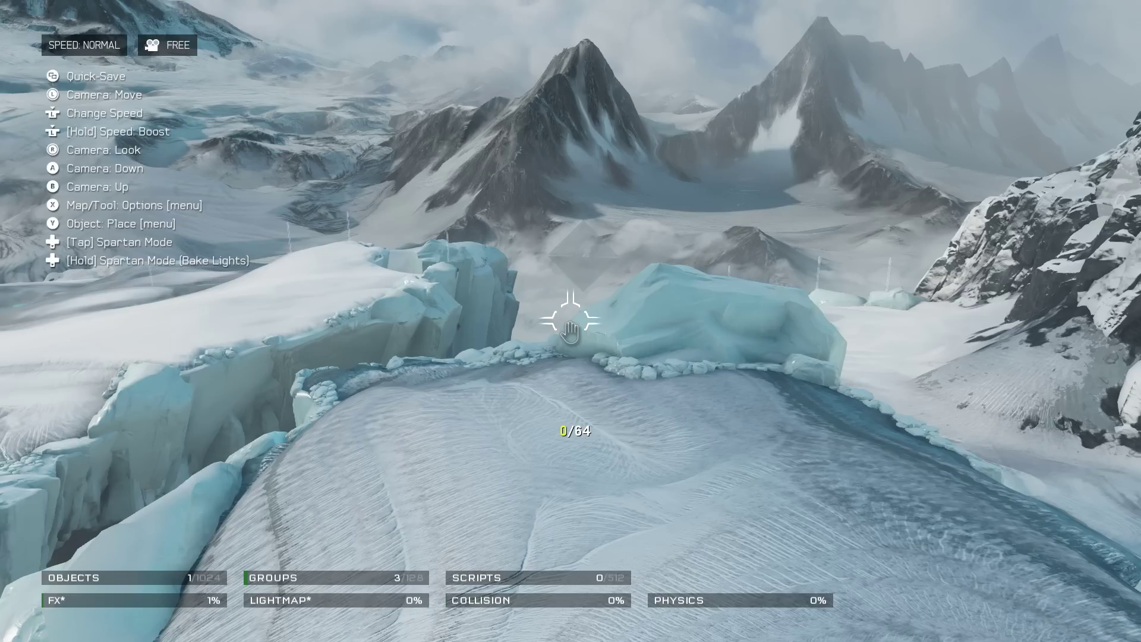
# Review the Tool Settings of the Forge options, covering magnets, monitor speed, HUD, movement and rotation.
pyautogui.press('x')
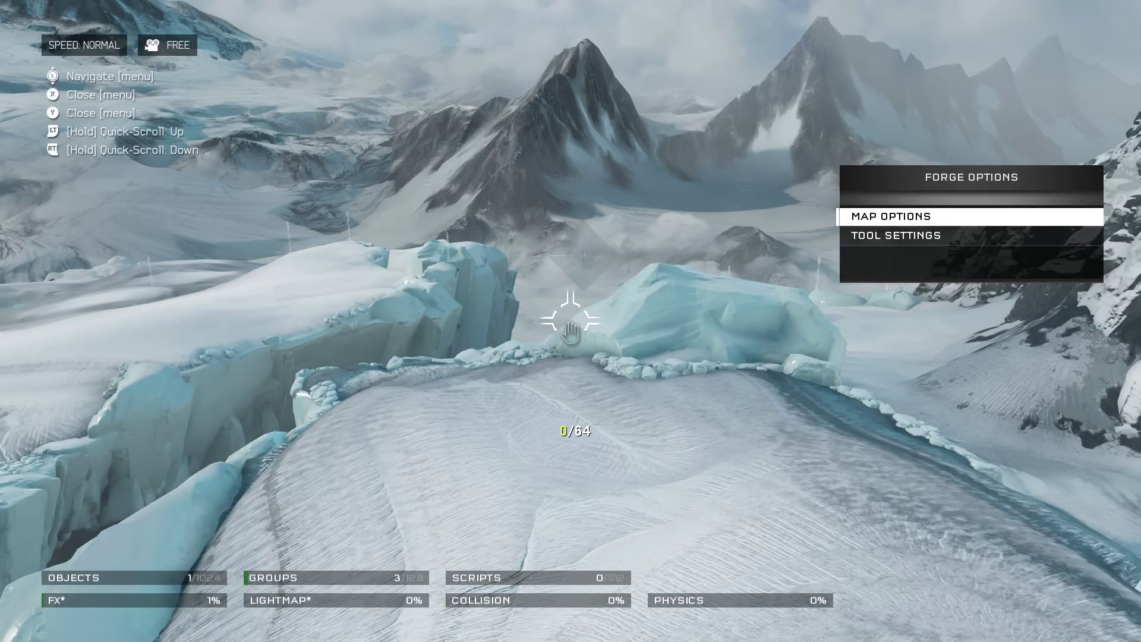
pyautogui.press('Down')
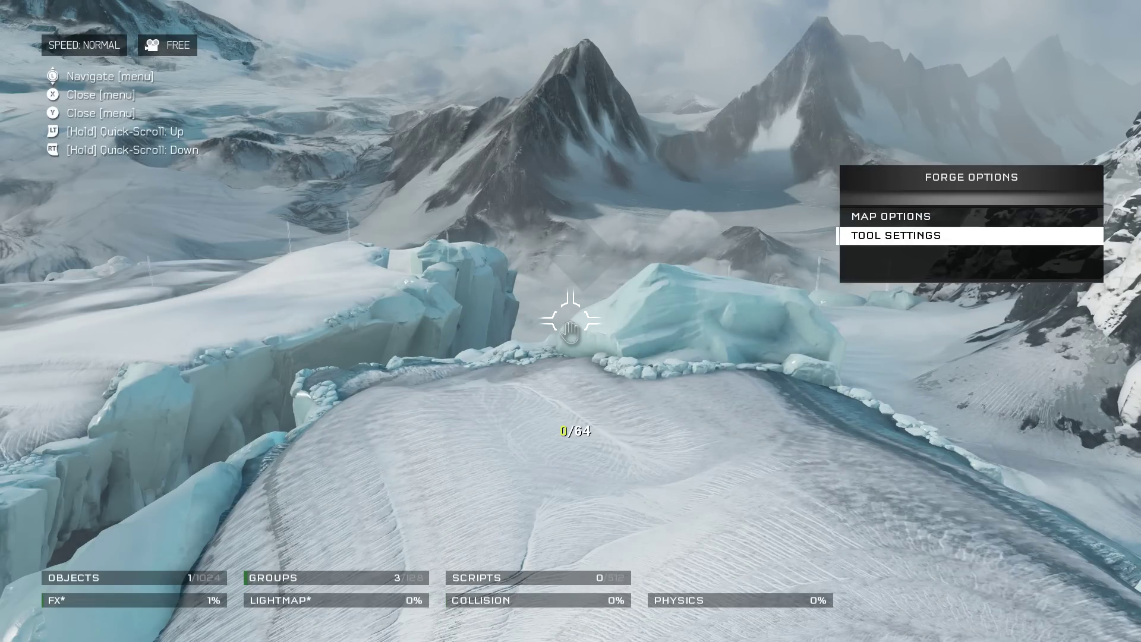
pyautogui.press('Up')
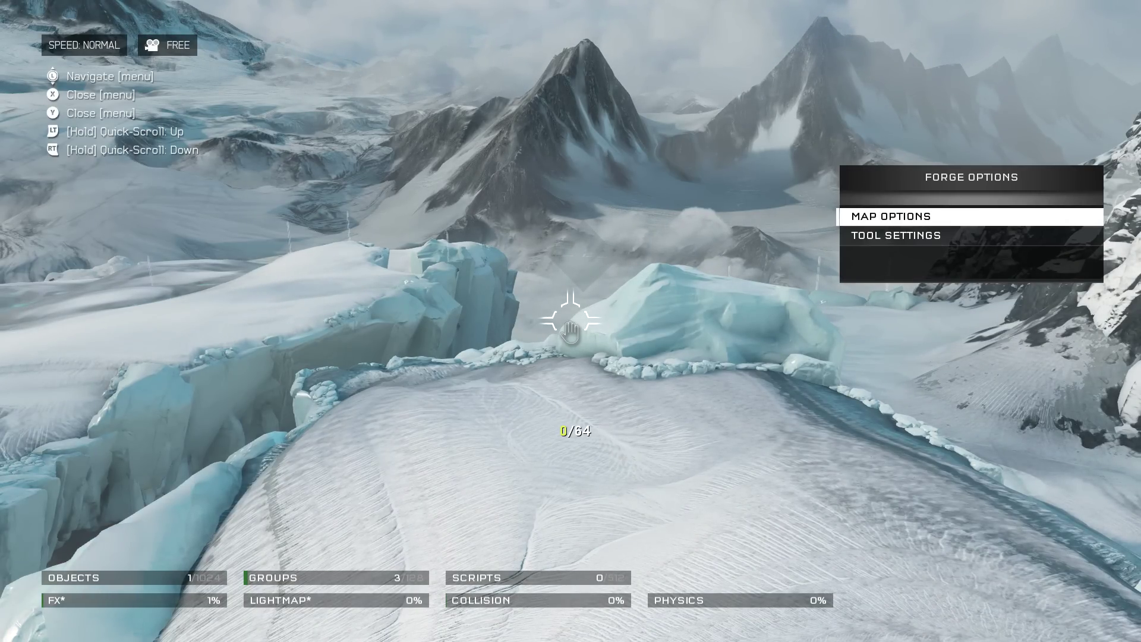
pyautogui.press('Down')
pyautogui.press('Return')
pyautogui.press('Down')
pyautogui.press('Down')
pyautogui.press('Down')
pyautogui.press('Down')
pyautogui.press('Down')
pyautogui.press('Down')
pyautogui.press('Down')
pyautogui.press('Up')
pyautogui.press('Up')
pyautogui.press('Up')
pyautogui.press('Up')
pyautogui.press('Up')
pyautogui.press('Up')
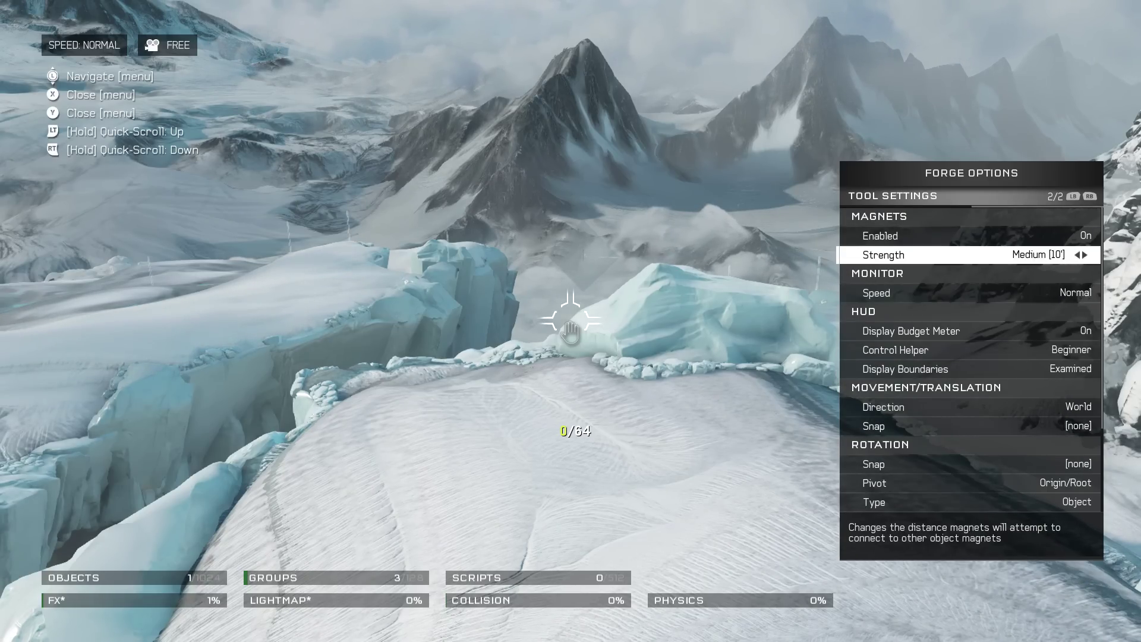
pyautogui.press('Up')
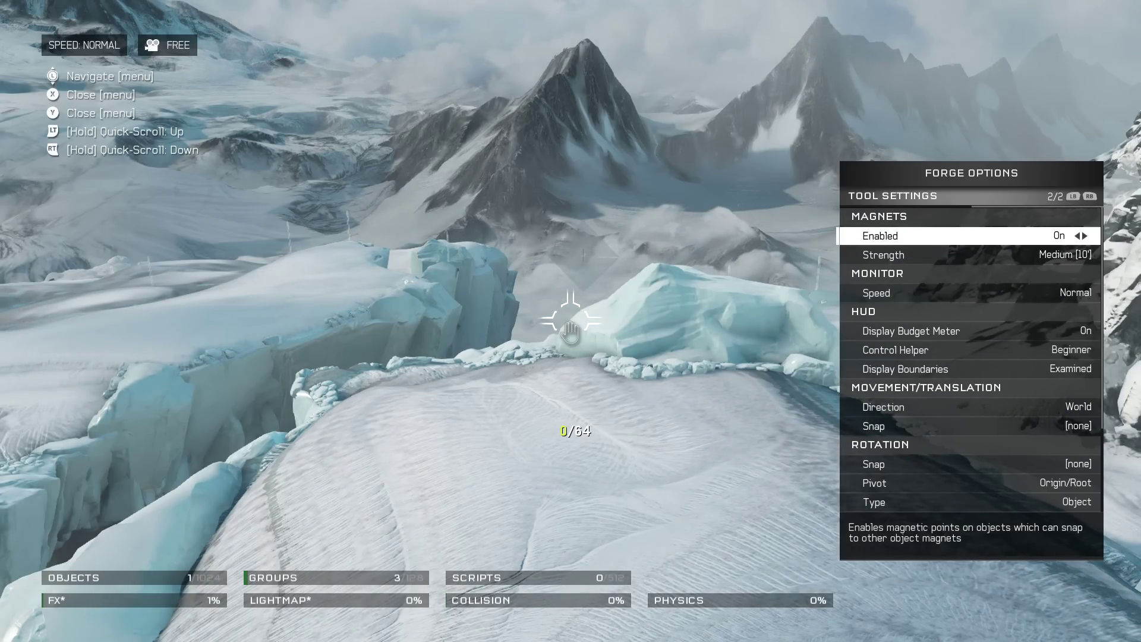
pyautogui.press('Escape')
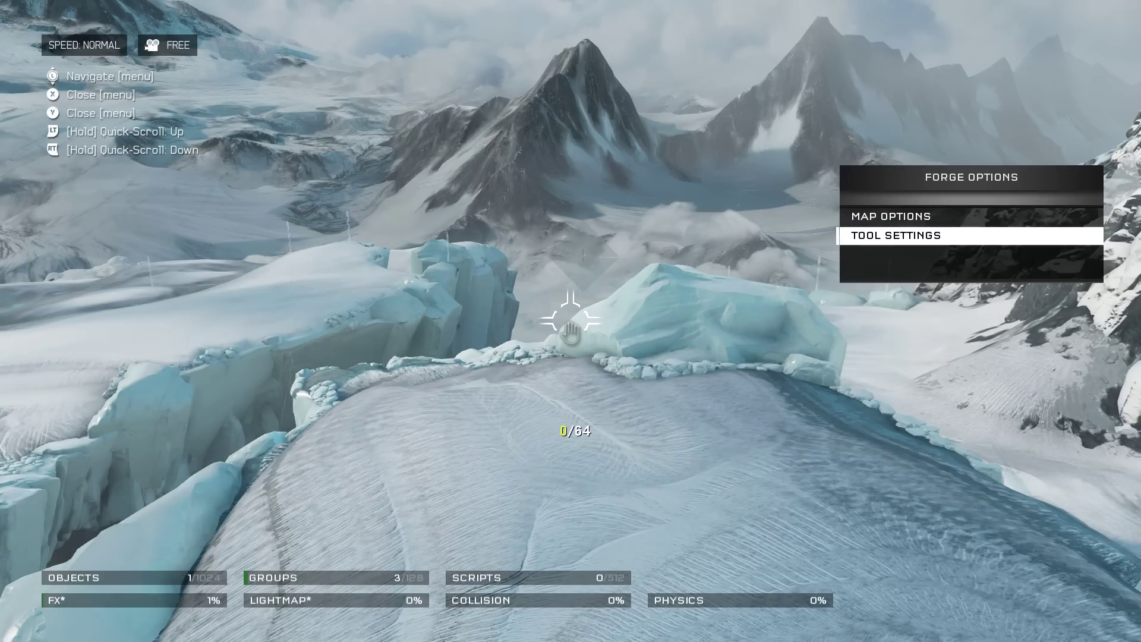
# Set the map's Theme/Skybox lighting option to Sunrise in the Map Options.
pyautogui.press('Up')
pyautogui.press('Return')
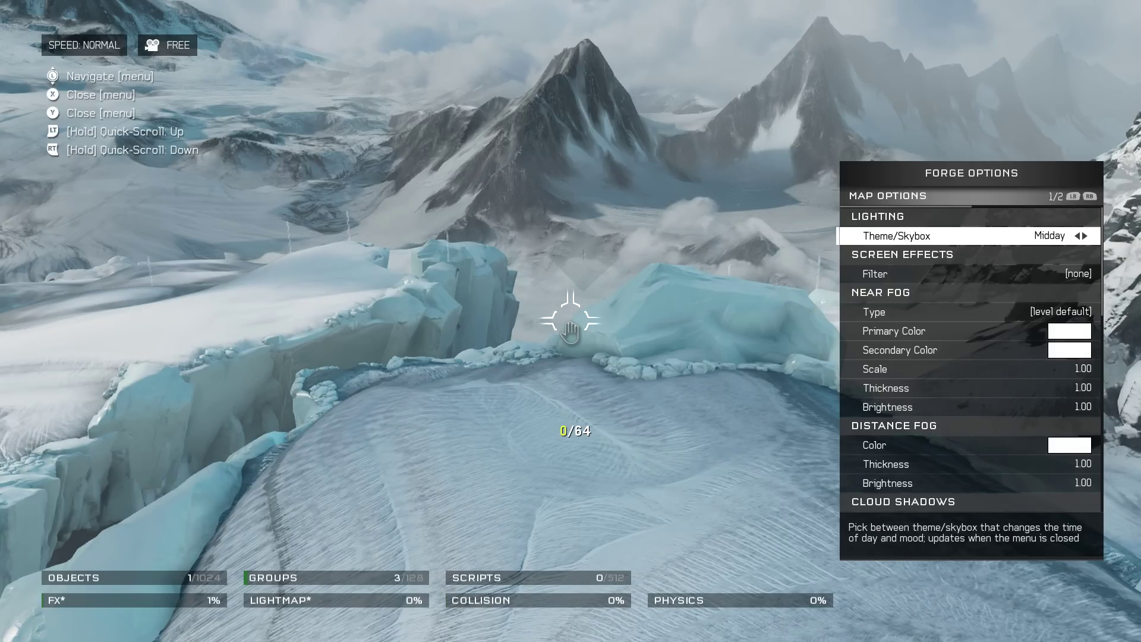
pyautogui.press('Right')
pyautogui.press('Right')
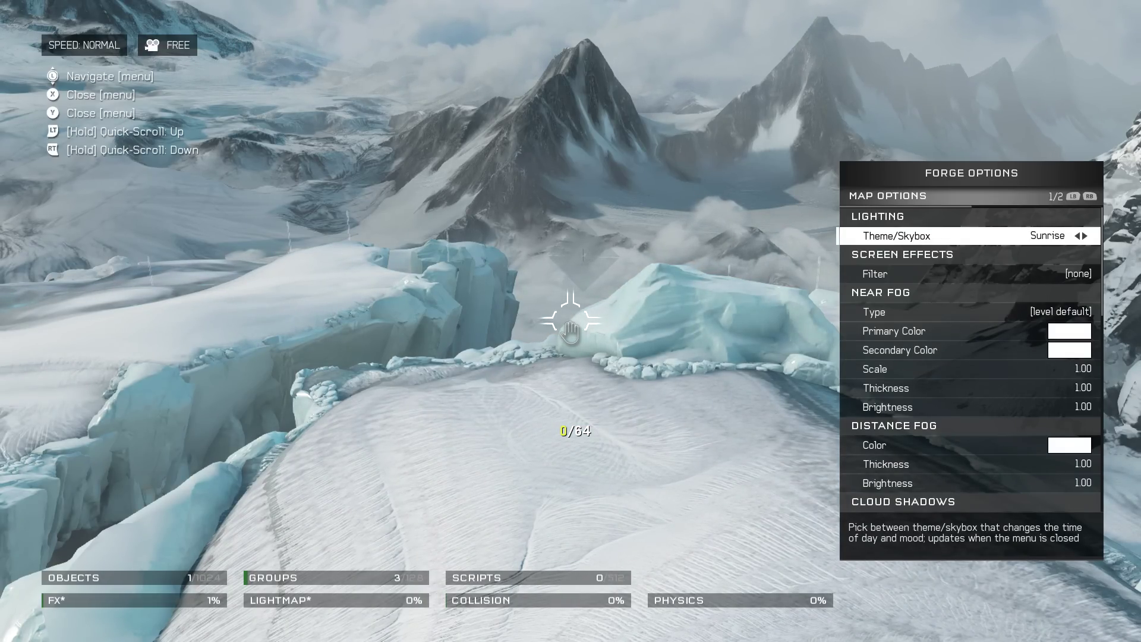
# Try the Astro screen filter on the map and return the filter to none.
pyautogui.press('Down')
pyautogui.press('Down')
pyautogui.press('Up')
pyautogui.press('Right')
pyautogui.press('Right')
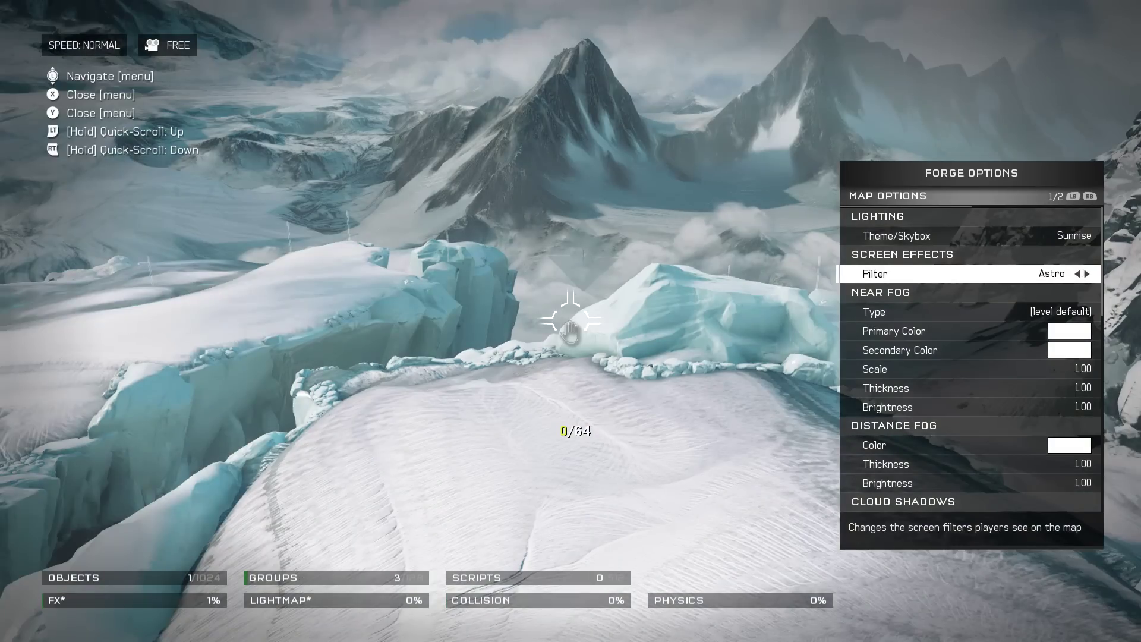
pyautogui.press('Left')
pyautogui.press('Left')
pyautogui.press('Left')
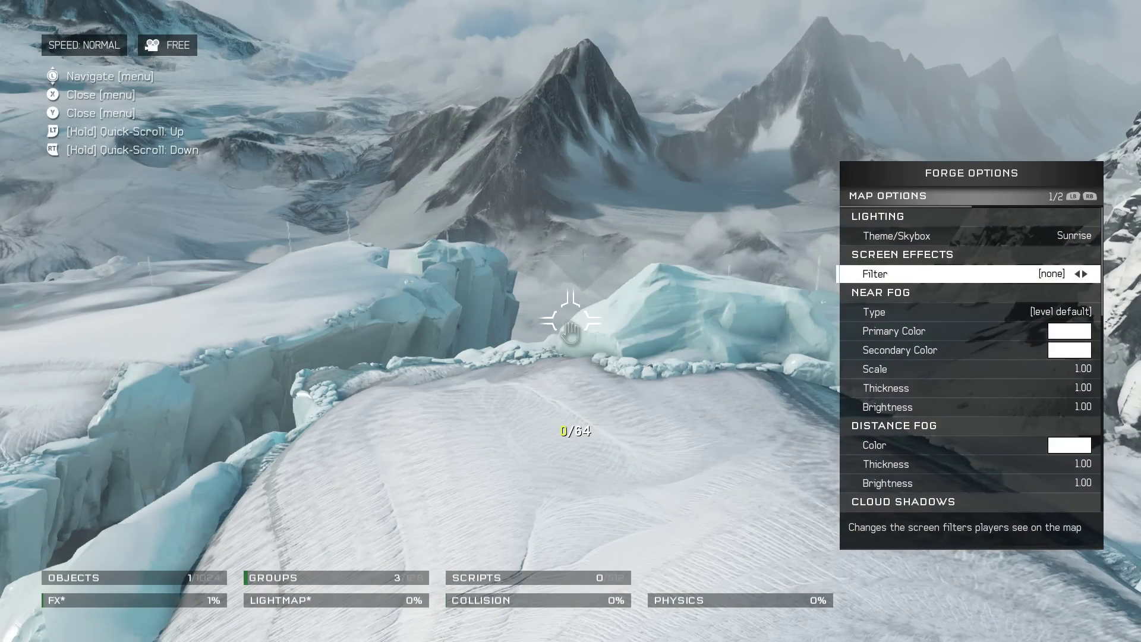
# Look through the remaining map options for near fog, distance fog, cloud shadows, wind, decorators and reference colors.
pyautogui.press('Down')
pyautogui.press('Down')
pyautogui.press('Down')
pyautogui.press('Down')
pyautogui.press('Down')
pyautogui.press('Down')
pyautogui.press('Down')
pyautogui.press('Down')
pyautogui.press('Down')
pyautogui.press('Down')
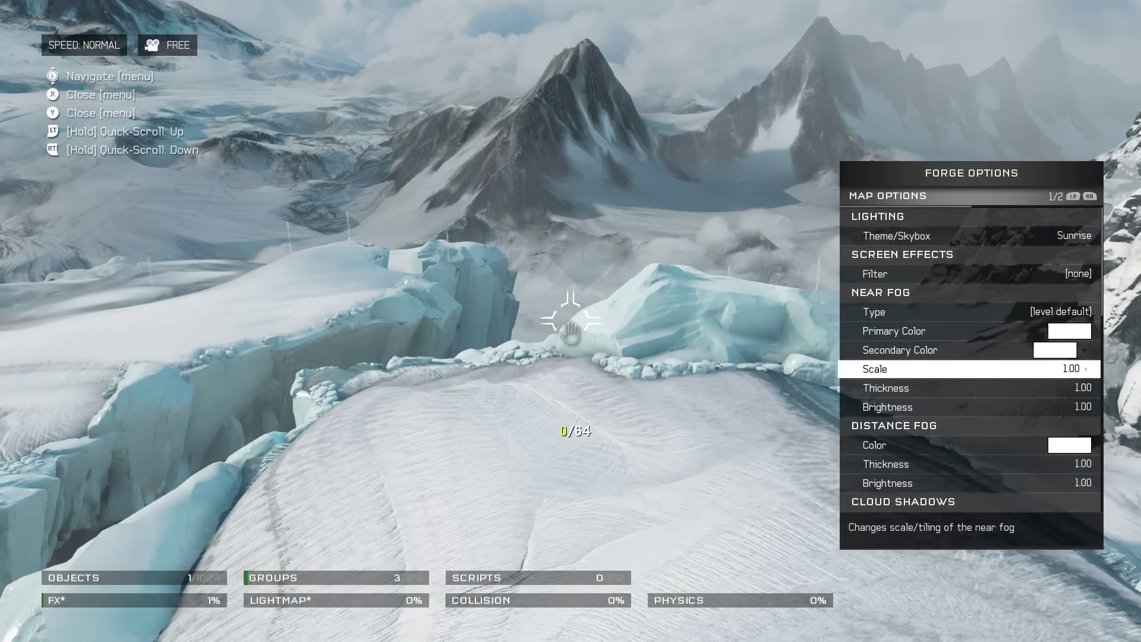
pyautogui.press('Down')
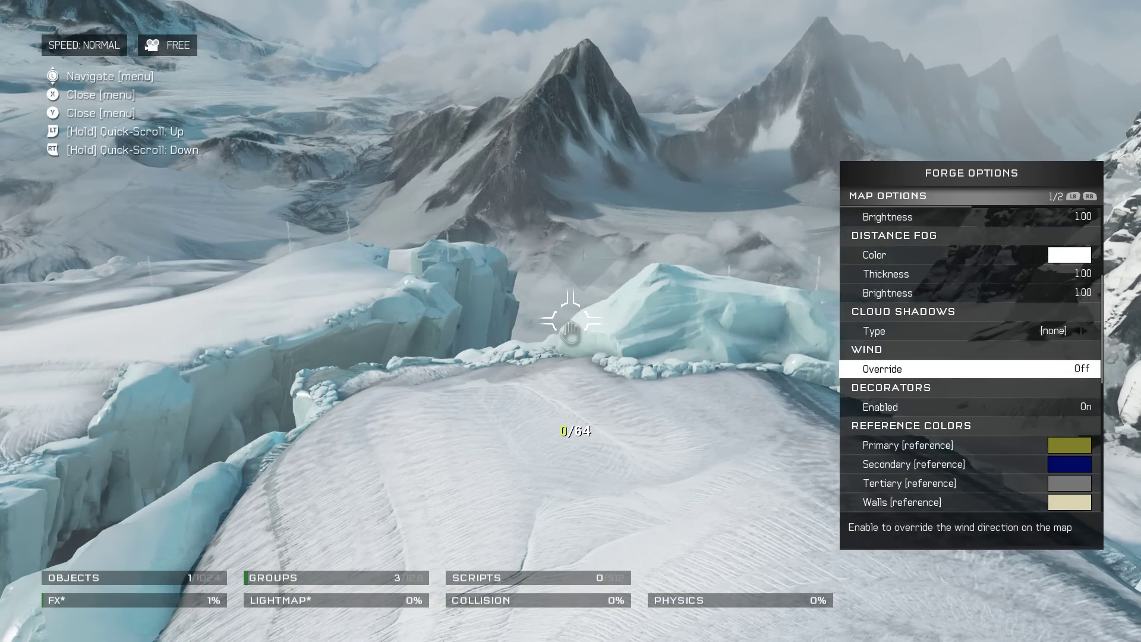
pyautogui.press('Up')
pyautogui.press('Up')
pyautogui.press('Up')
pyautogui.press('Up')
pyautogui.press('Up')
pyautogui.press('Up')
pyautogui.press('Up')
pyautogui.press('Up')
pyautogui.press('Up')
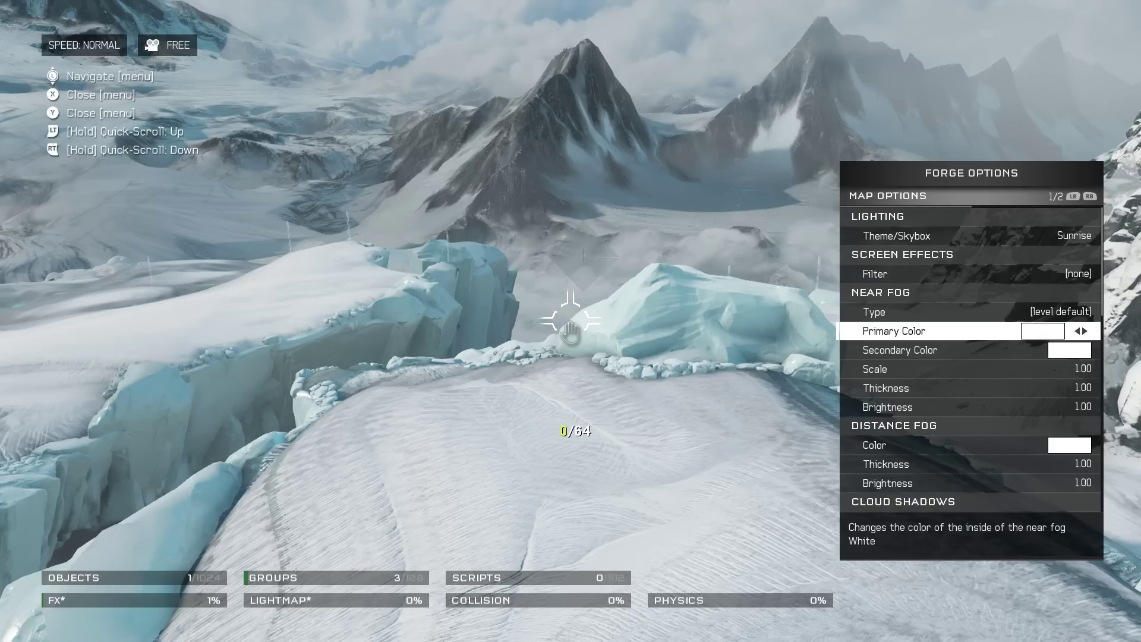
# Go back to the Theme/Skybox option and close the Forge options to apply the Sunrise theme.
pyautogui.press('Up')
pyautogui.press('Up')
pyautogui.press('Up')
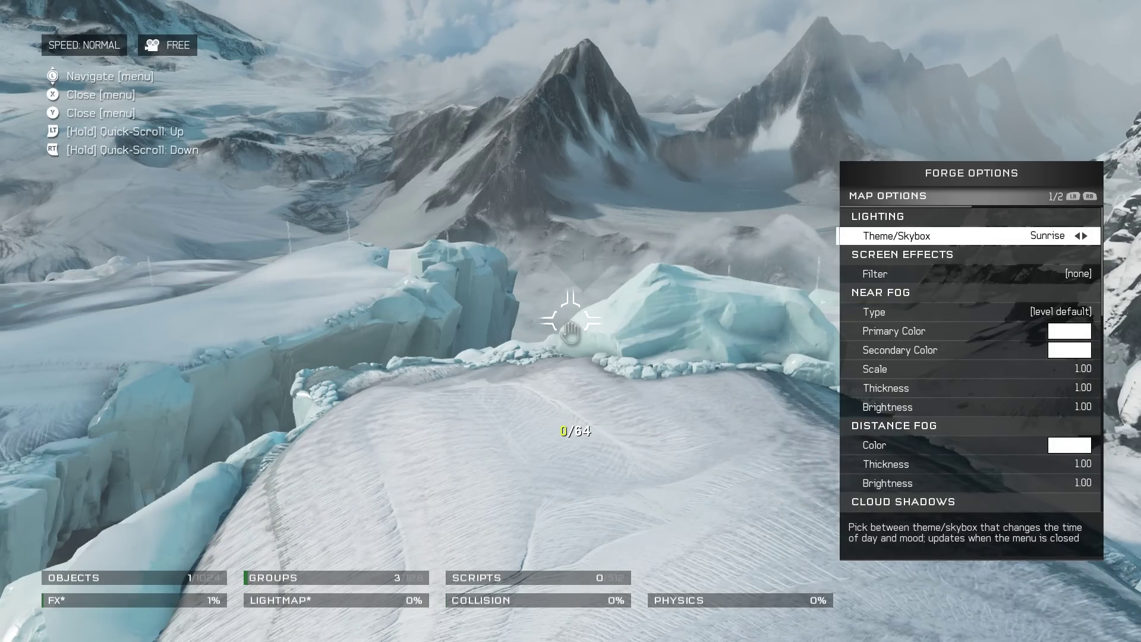
pyautogui.press('Escape')
pyautogui.press('Escape')
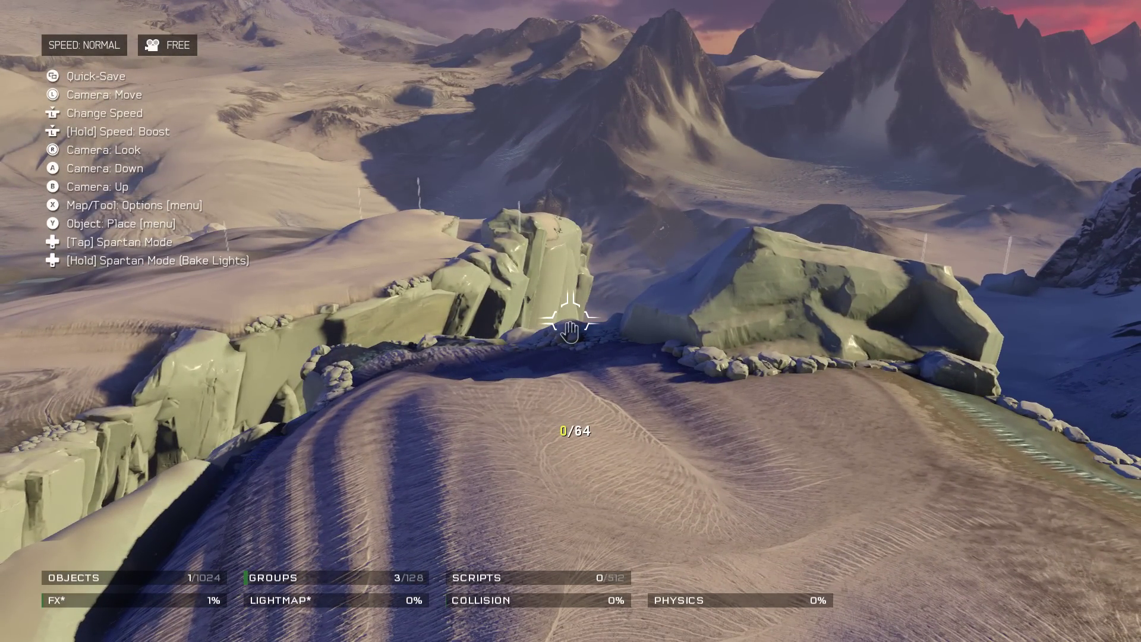
# Examine the categories of objects that can be spawned, from Gameplay through Extras.
pyautogui.press('y')
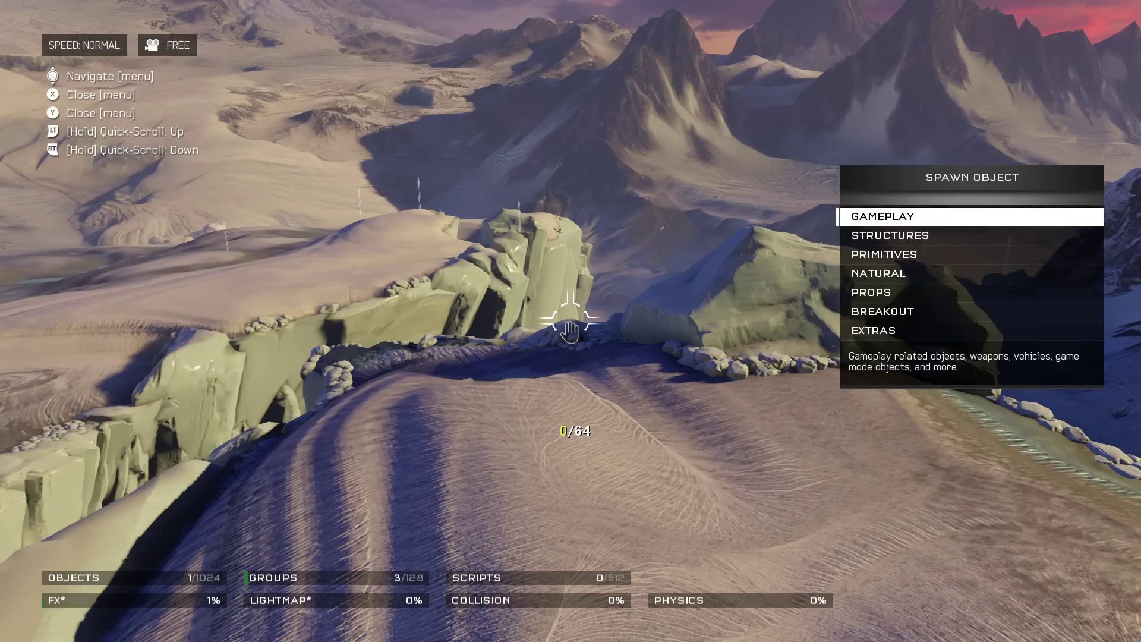
pyautogui.press('Down')
pyautogui.press('Down')
pyautogui.press('Down')
pyautogui.press('Down')
pyautogui.press('Down')
pyautogui.press('Down')
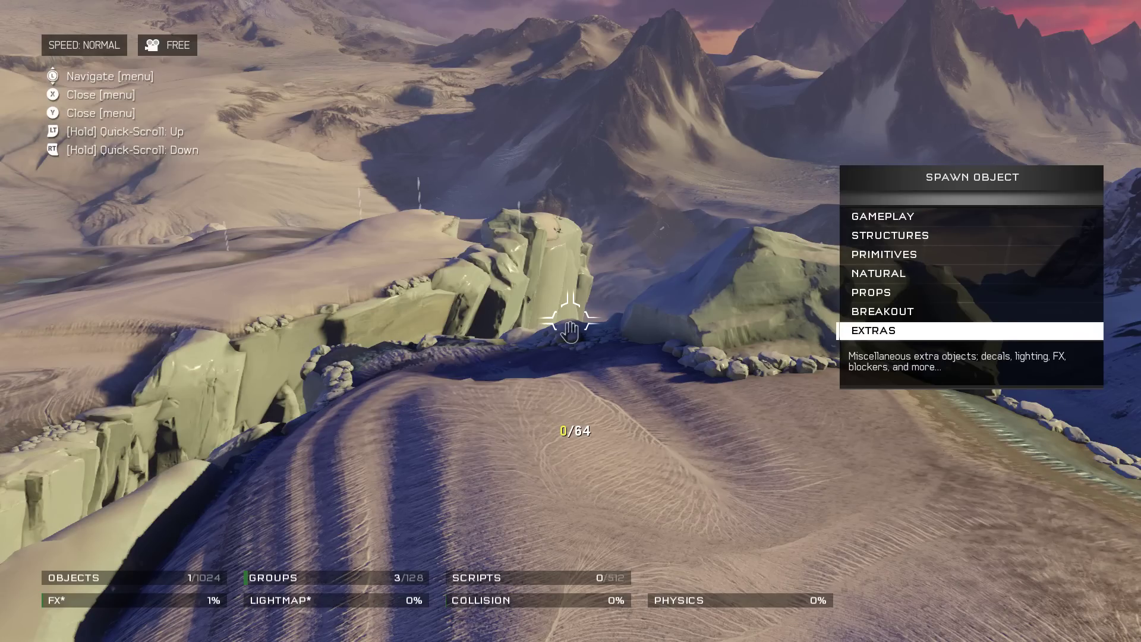
pyautogui.press('Up')
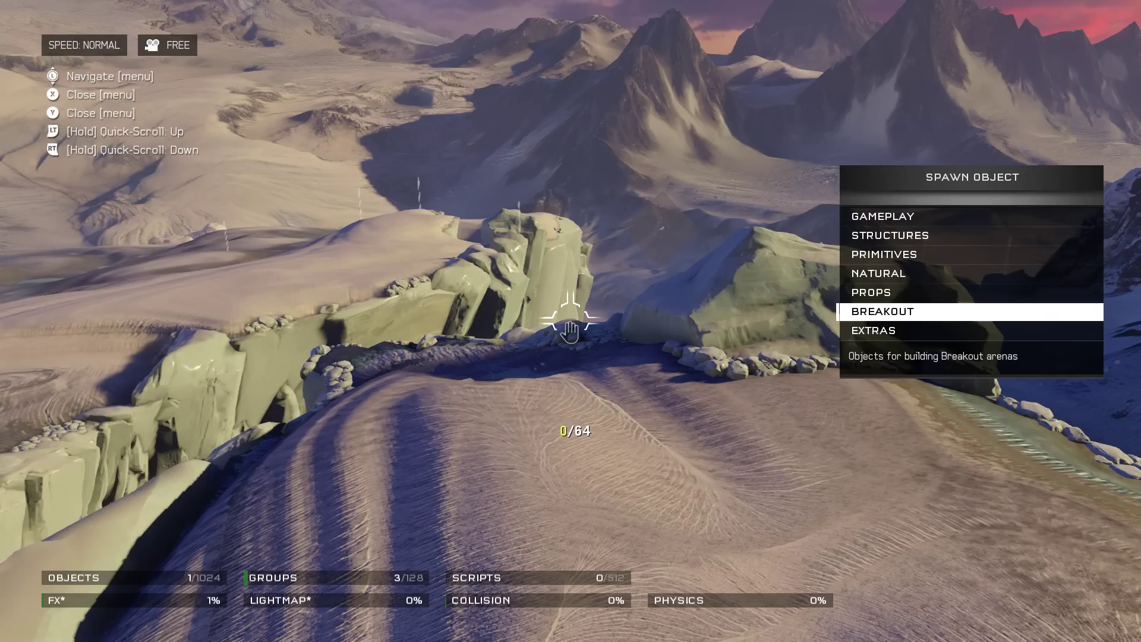
pyautogui.press('Up')
pyautogui.press('Up')
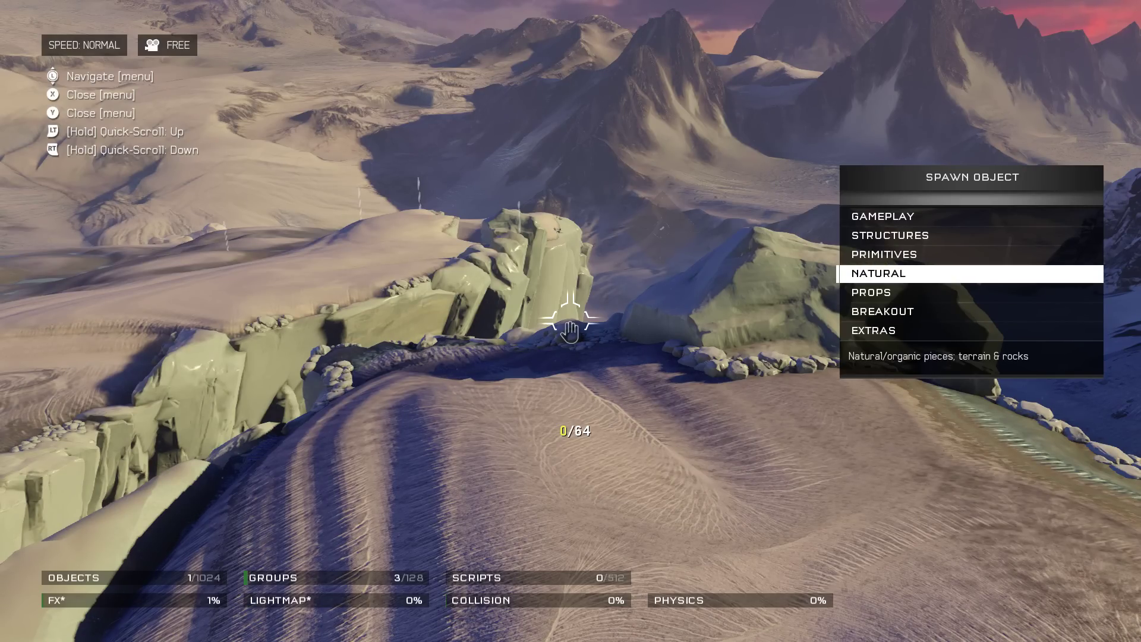
# Browse the spawnable primitives to the blocks with a width of 20'.
pyautogui.press('Up')
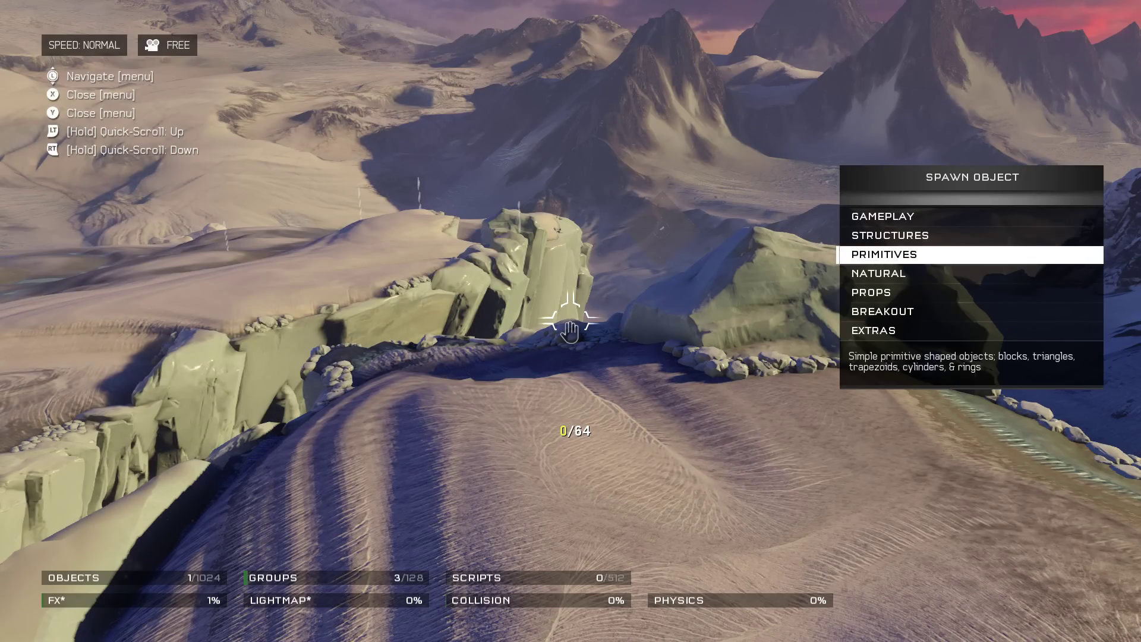
pyautogui.press('Return')
pyautogui.press('Return')
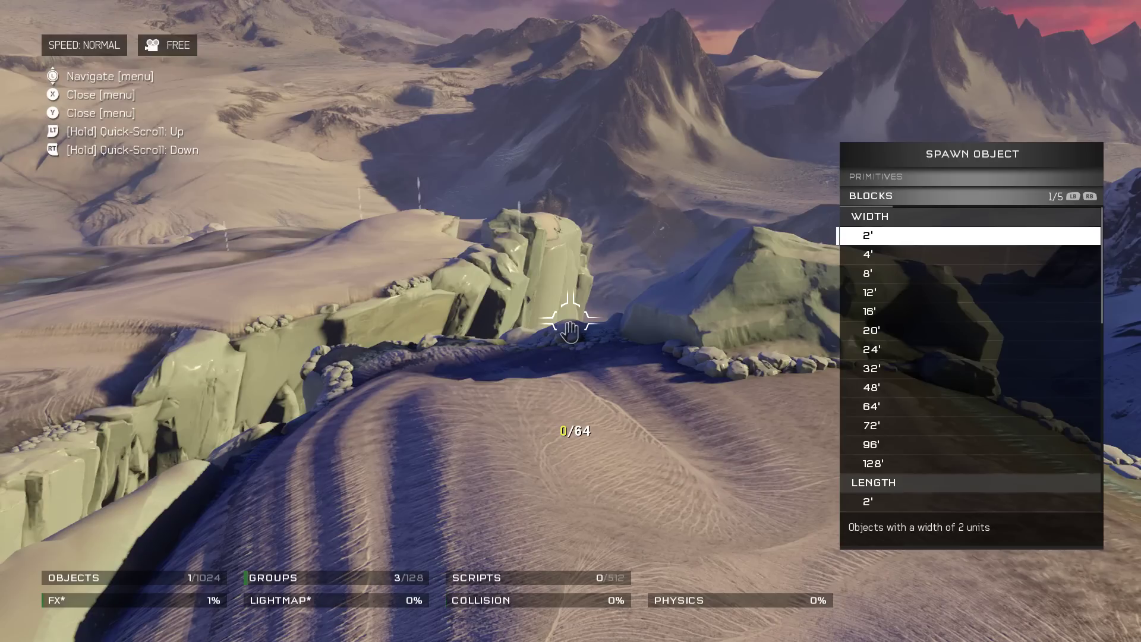
pyautogui.press('Down')
pyautogui.press('Down')
pyautogui.press('Down')
pyautogui.press('Down')
pyautogui.press('Down')
pyautogui.press('Return')
# Choose a length and height of 20' and spawn the 20x20x20 block on the snowy hill.
pyautogui.press('Down')
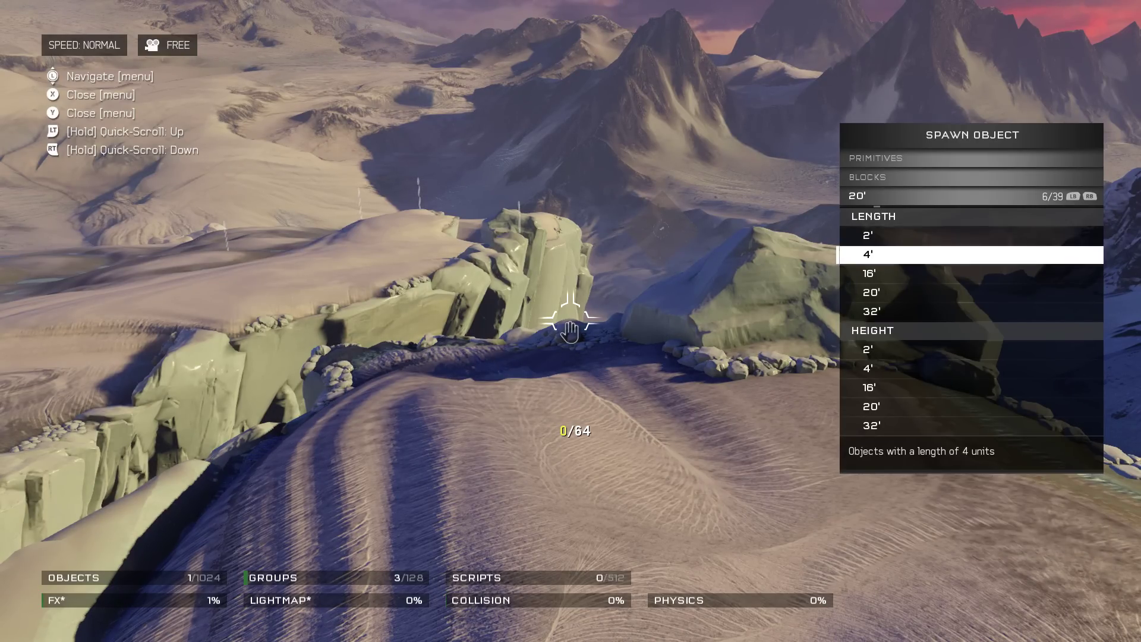
pyautogui.press('Down')
pyautogui.press('Return')
pyautogui.press('Down')
pyautogui.press('Down')
pyautogui.press('Return')
pyautogui.press('w')
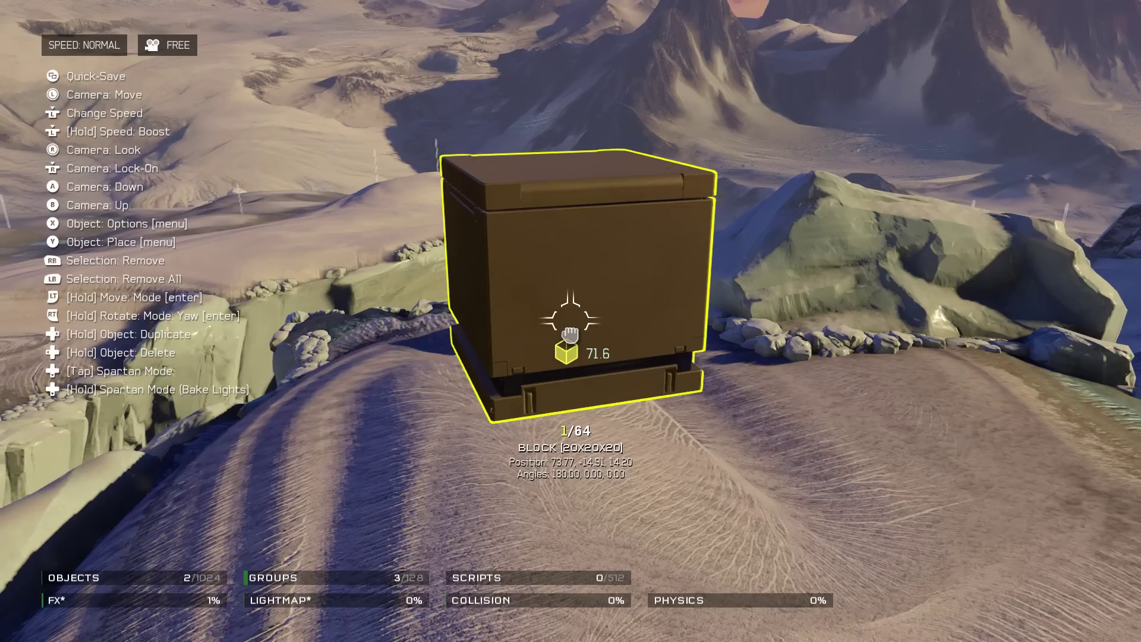
# Disable magnets and move the block horizontally along the world axes to about 75.32, -14.45, 14.20.
pyautogui.click(570, 334)
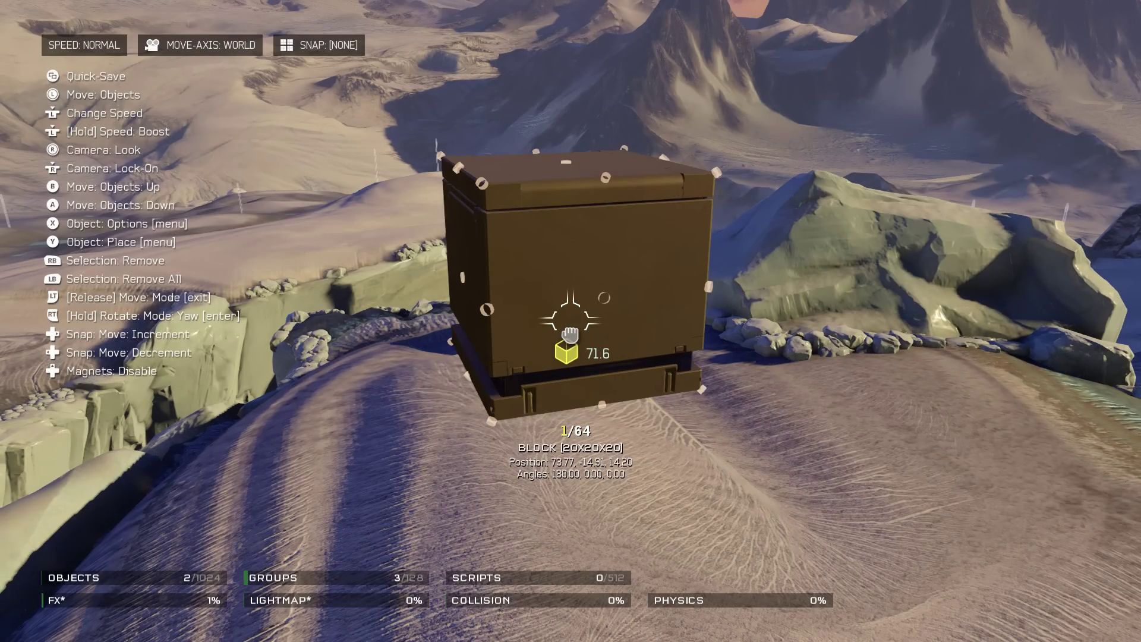
pyautogui.press('s')
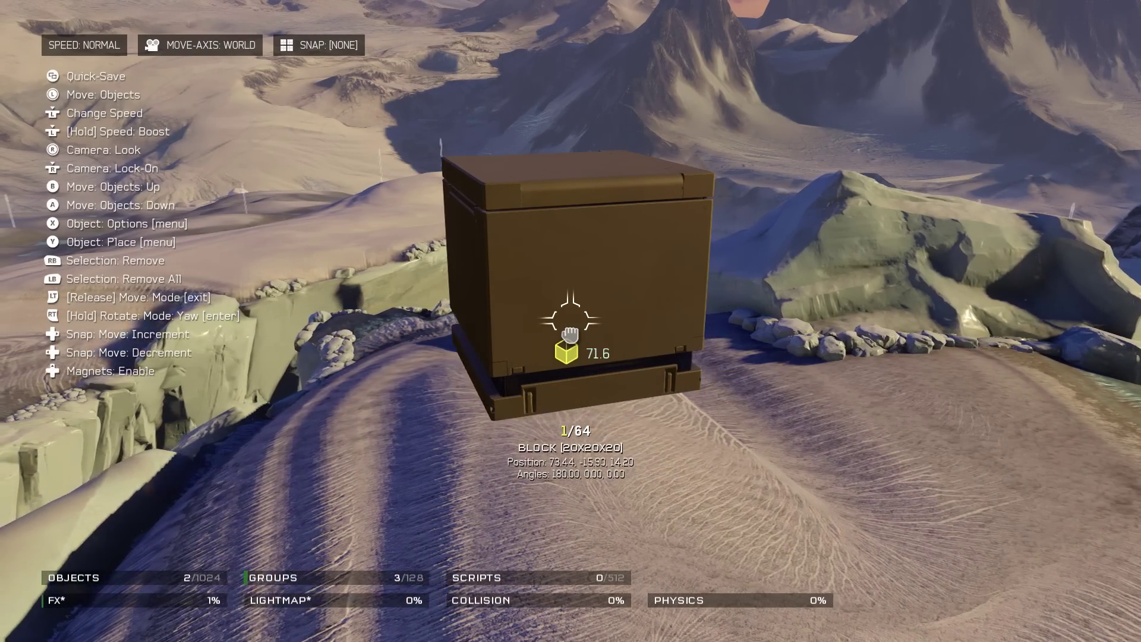
pyautogui.press('w')
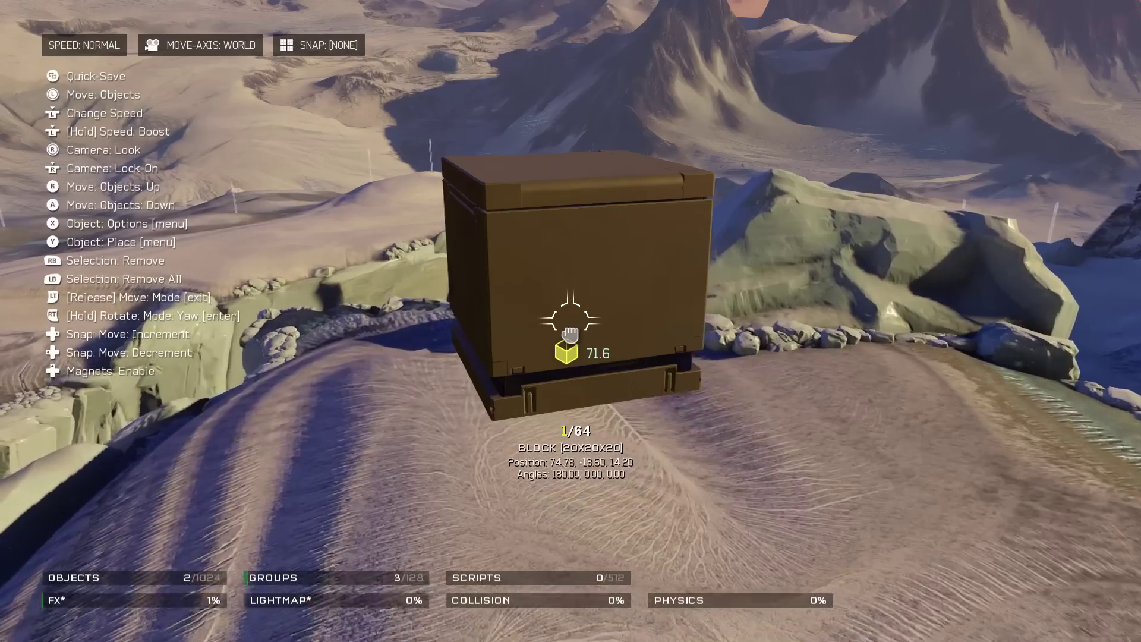
pyautogui.click(569, 334)
pyautogui.click(570, 334)
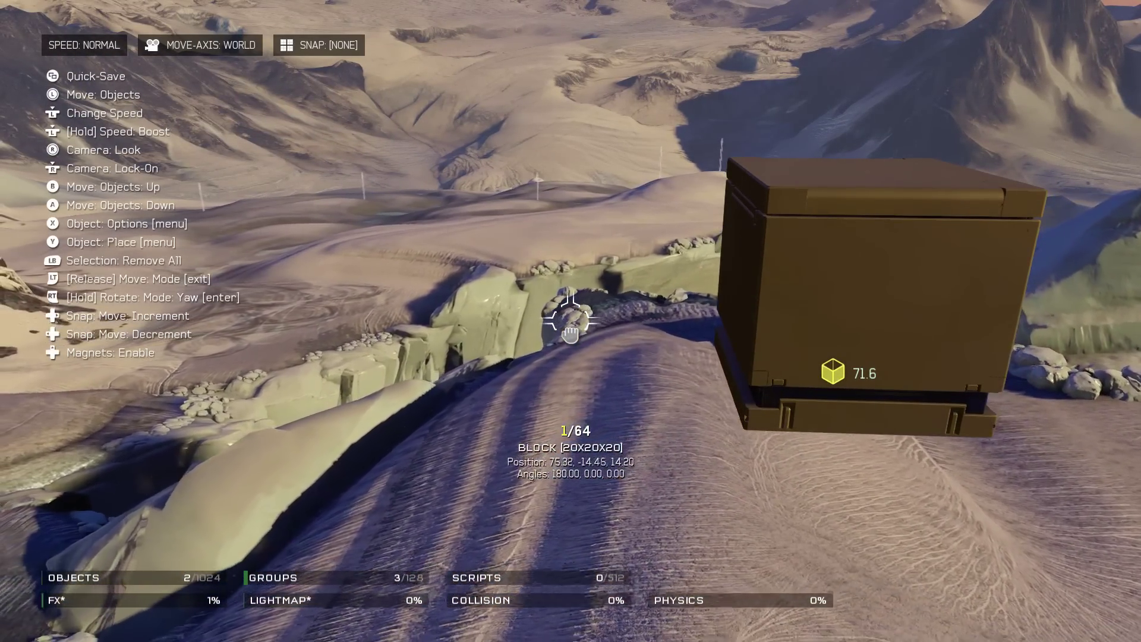
# Move the selected block from a distance to about 85.36, -19.96, 14.20.
pyautogui.click(570, 334)
pyautogui.press('s')
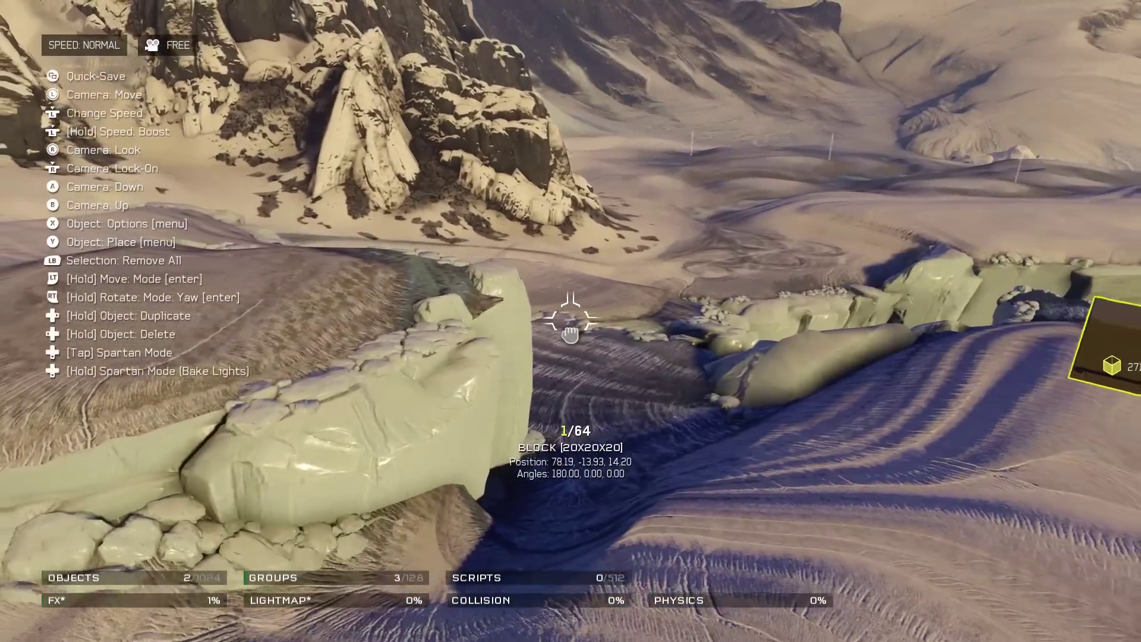
pyautogui.click(570, 334)
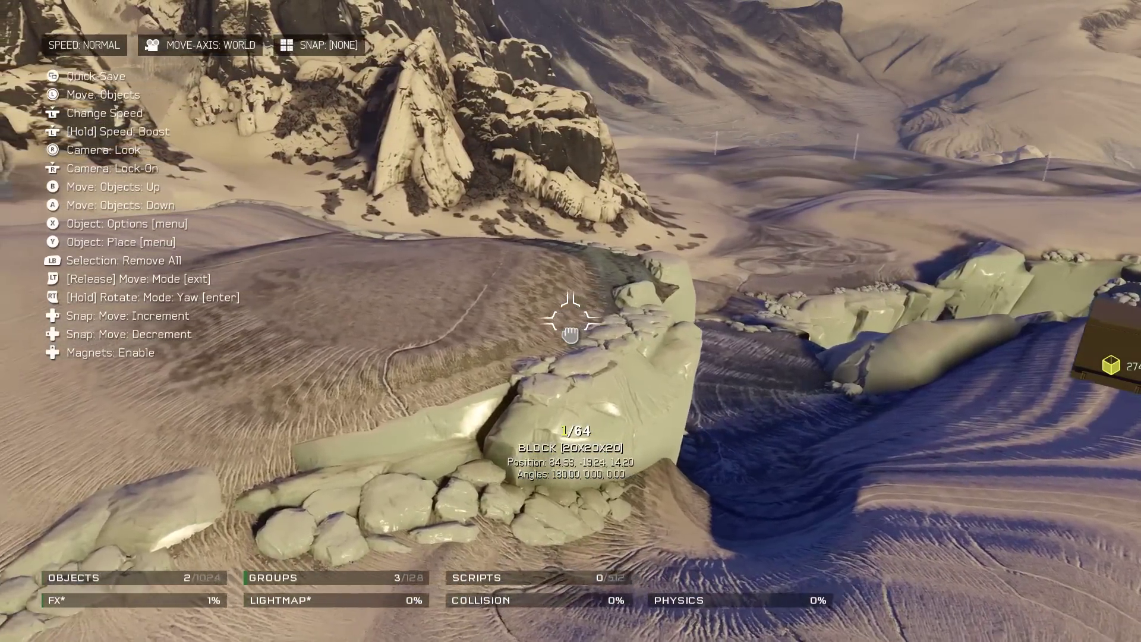
pyautogui.moveTo(569, 334); pyautogui.dragTo(569, 334)
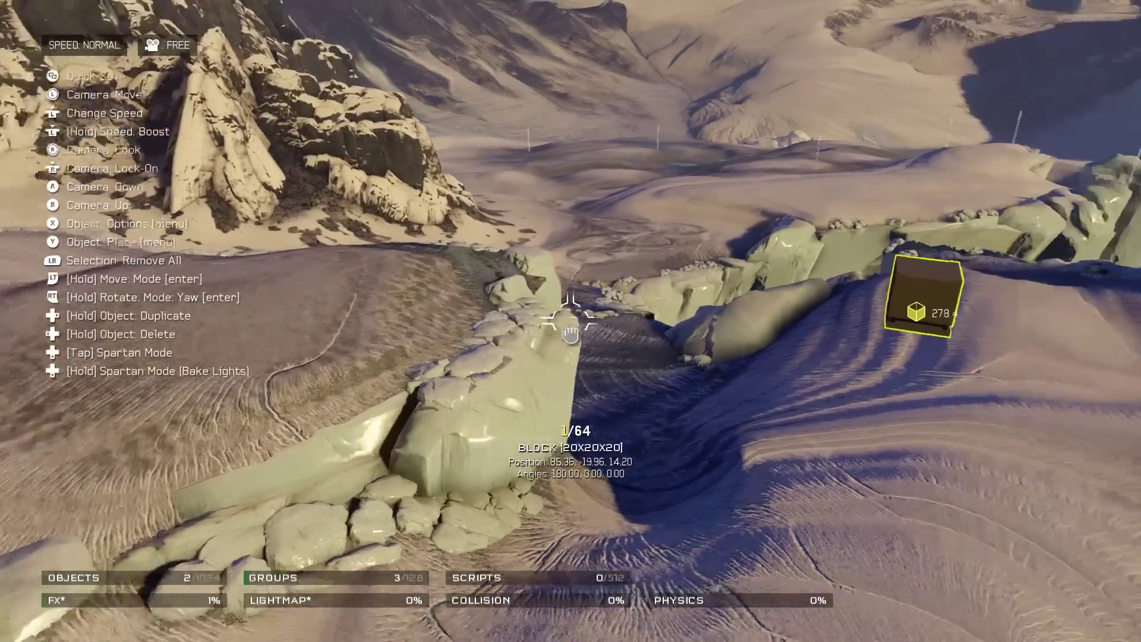
# Return to the block and shift it at close range to about 85.08, -18.10, 14.20.
pyautogui.press('w')
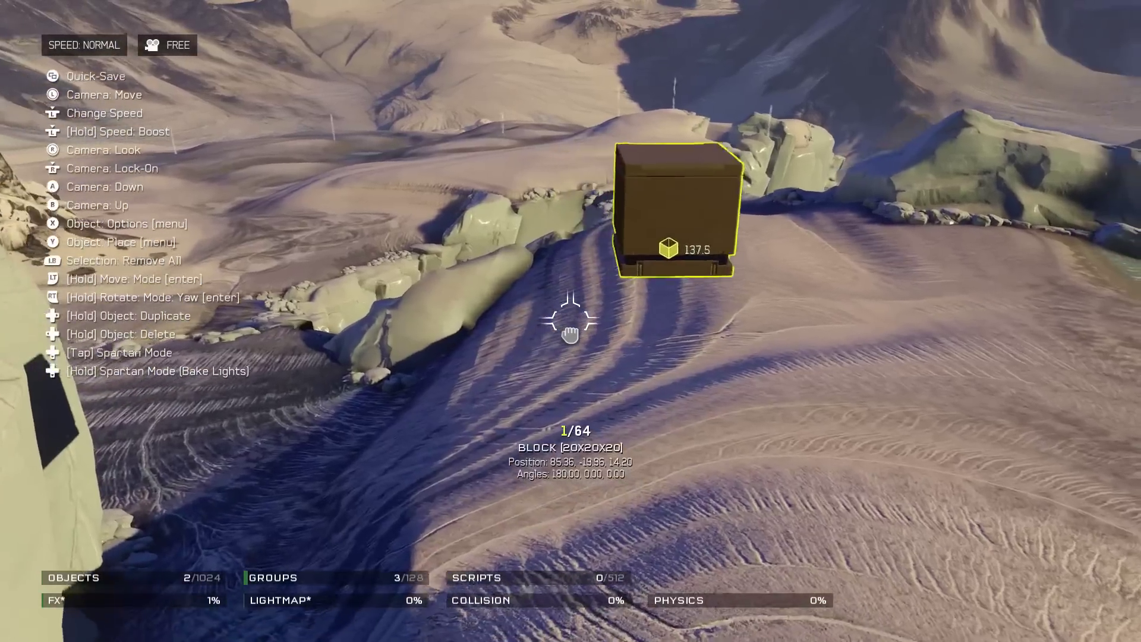
pyautogui.press('w')
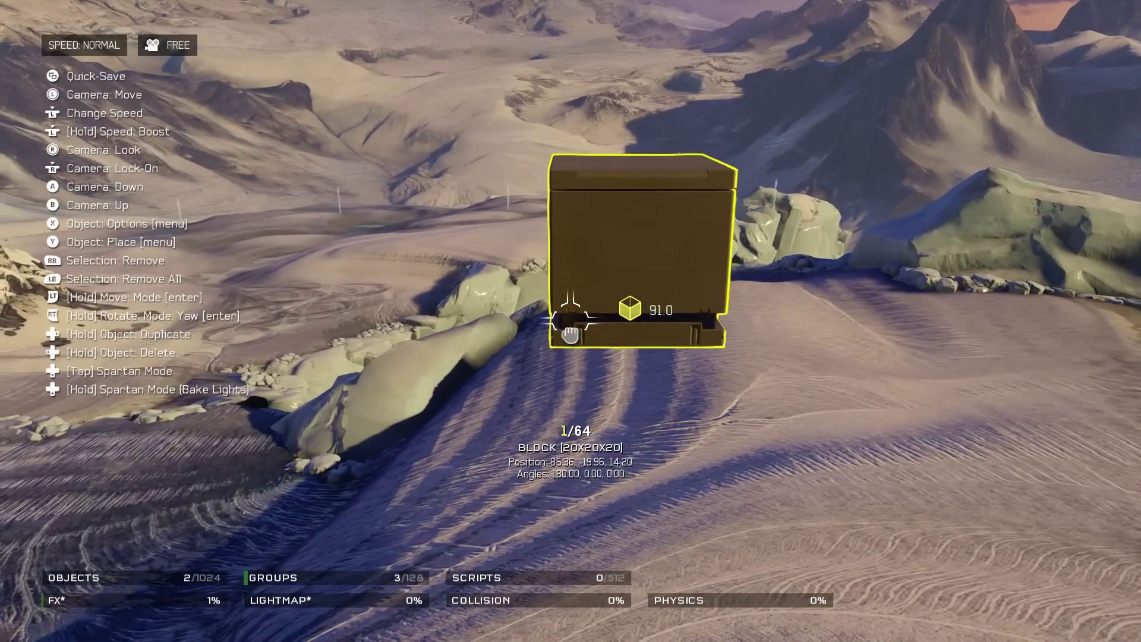
pyautogui.press('w')
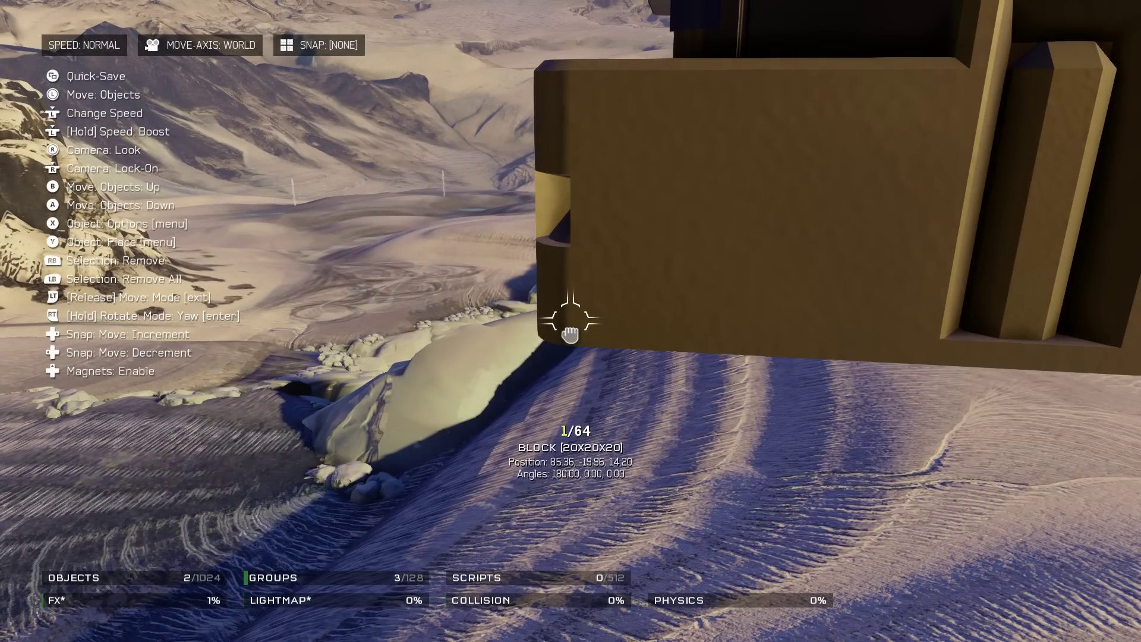
pyautogui.moveTo(570, 321); pyautogui.dragTo(571, 321)
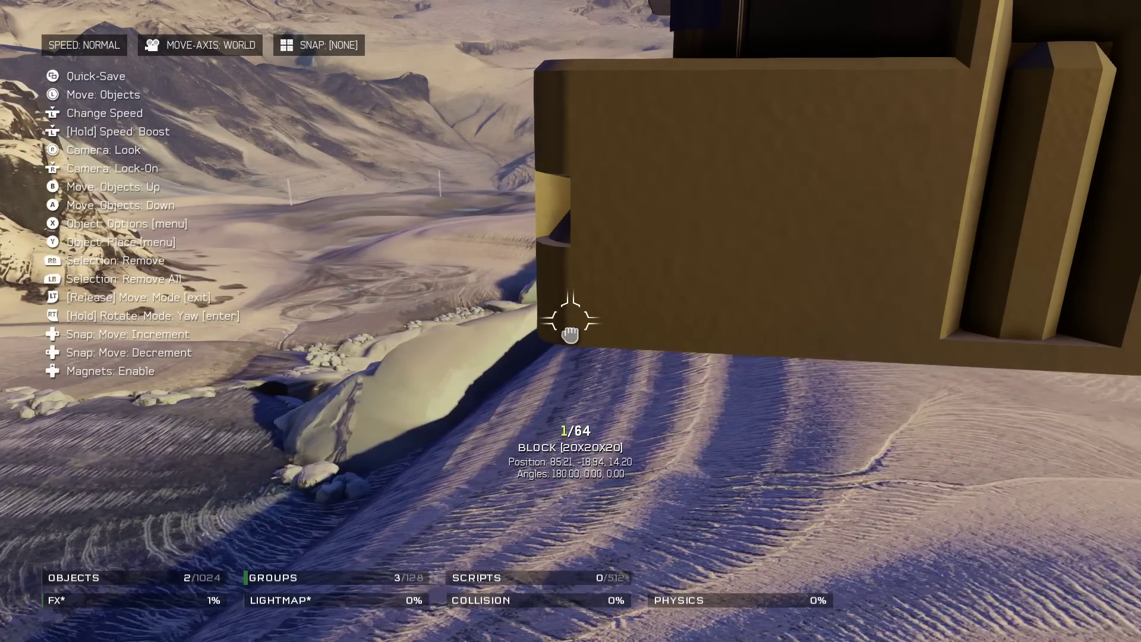
pyautogui.moveTo(571, 321); pyautogui.dragTo(571, 321)
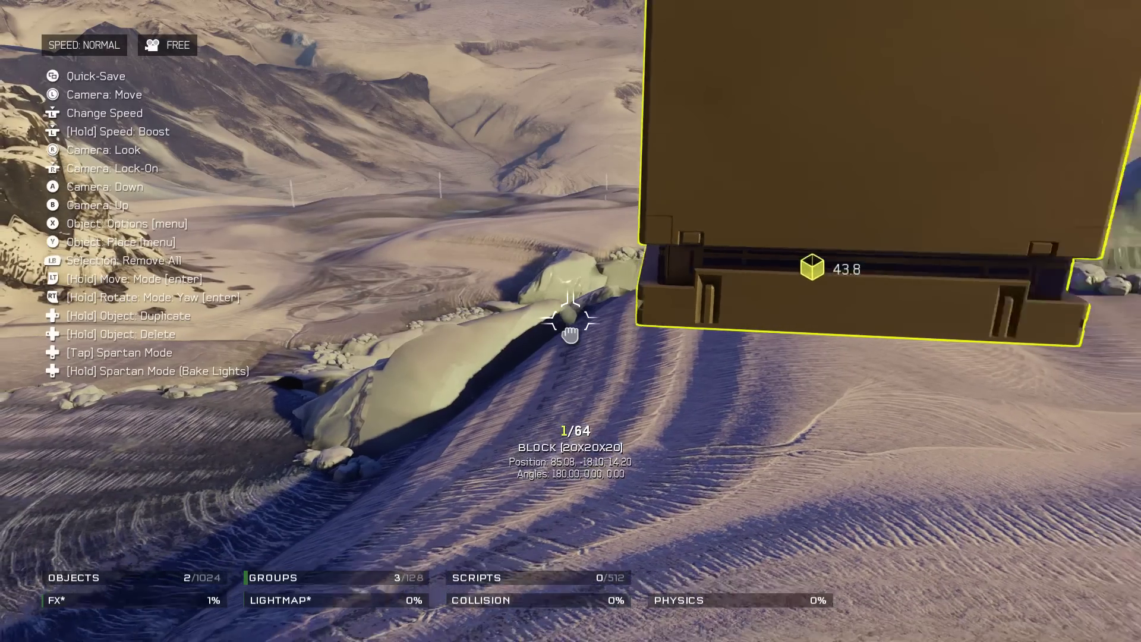
# Examine camera movement toward and away from the block at normal and precision speeds.
pyautogui.press('s')
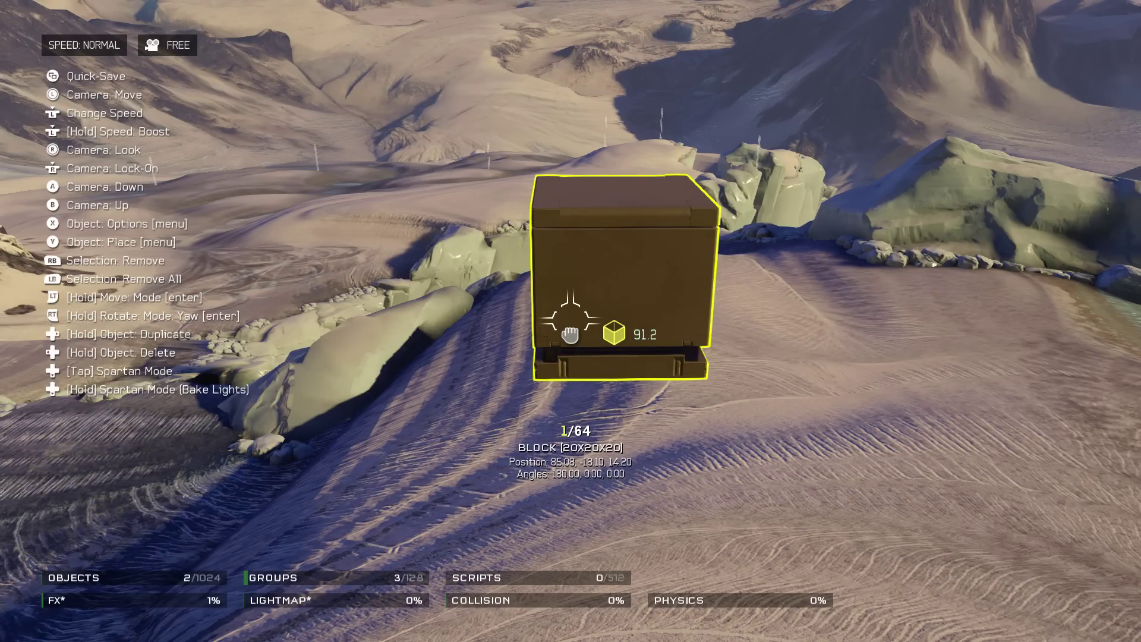
pyautogui.press('shift')
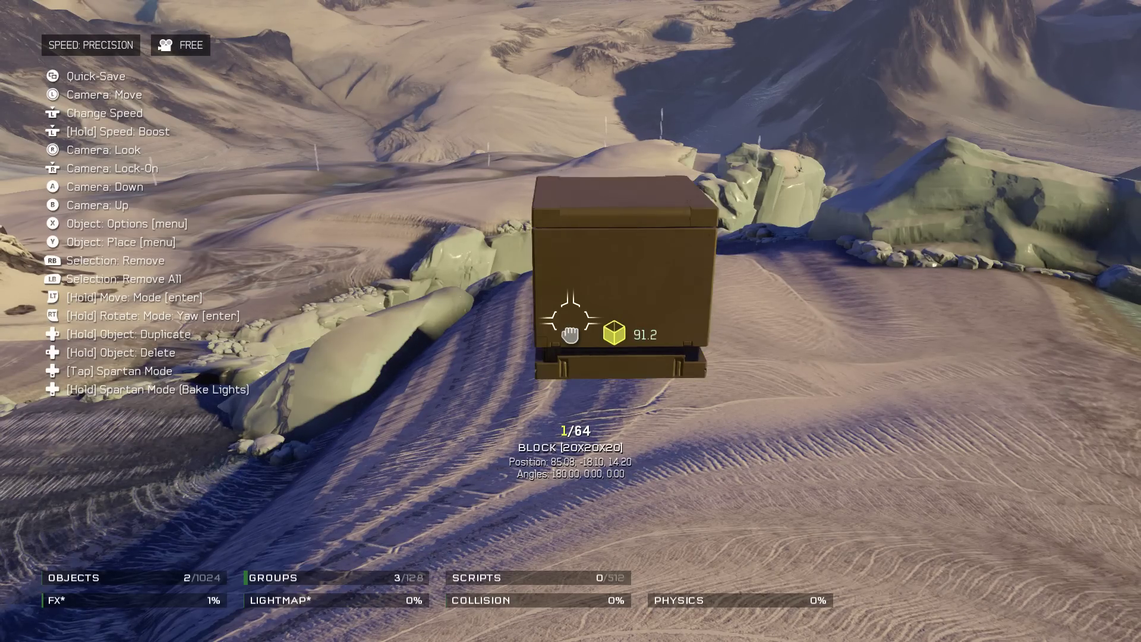
pyautogui.press('shift')
pyautogui.press('s')
pyautogui.press('w')
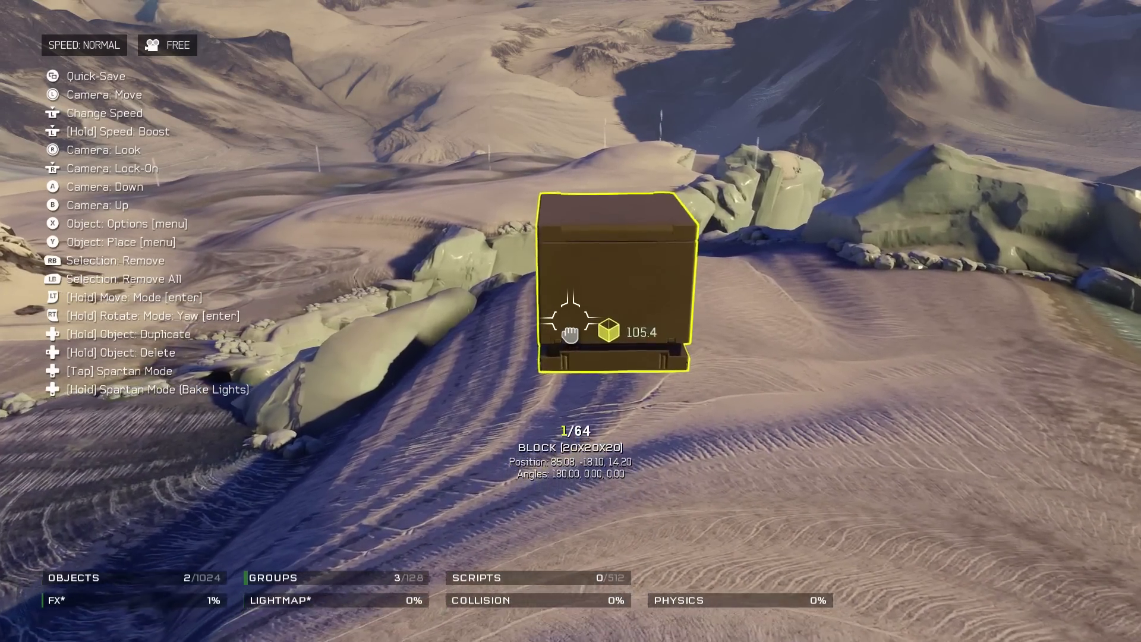
pyautogui.press('s')
pyautogui.press('w')
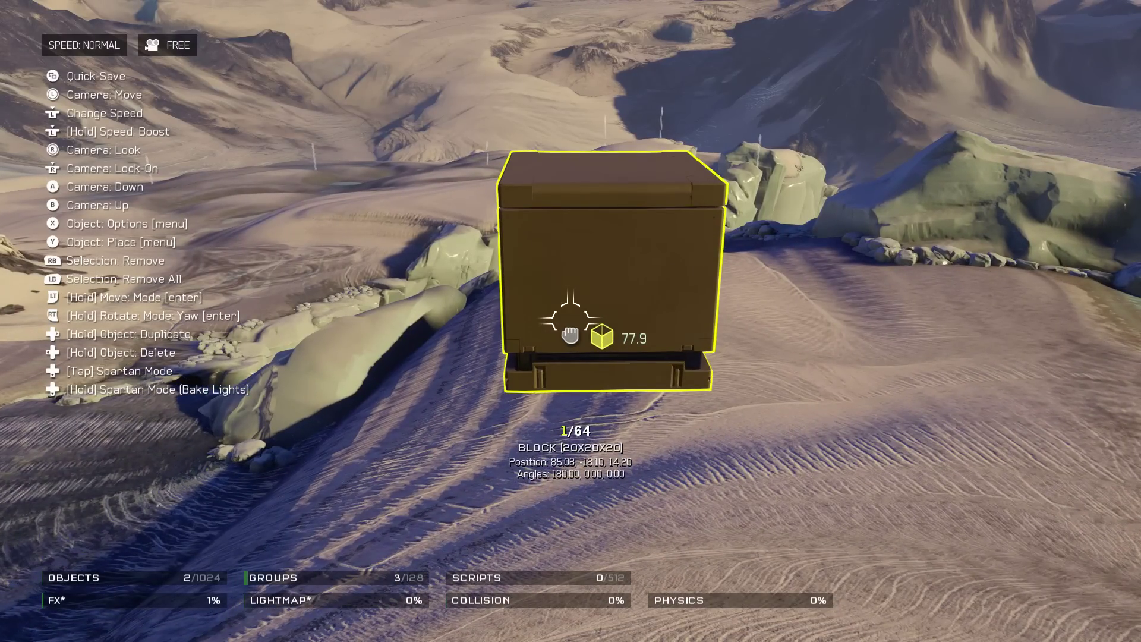
pyautogui.press('shift')
pyautogui.press('s')
pyautogui.press('w')
pyautogui.press('w')
pyautogui.press('s')
# Move the block horizontally at precision and normal speeds to about 85.25, -18.33, 14.20.
pyautogui.click(570, 321)
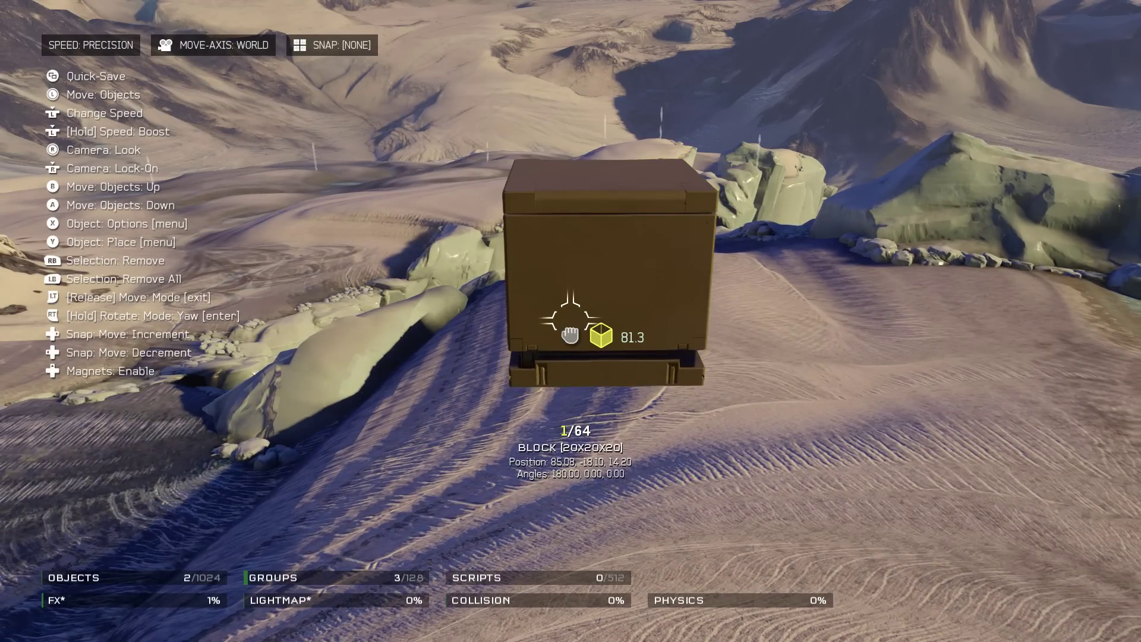
pyautogui.press('a')
pyautogui.press('shift')
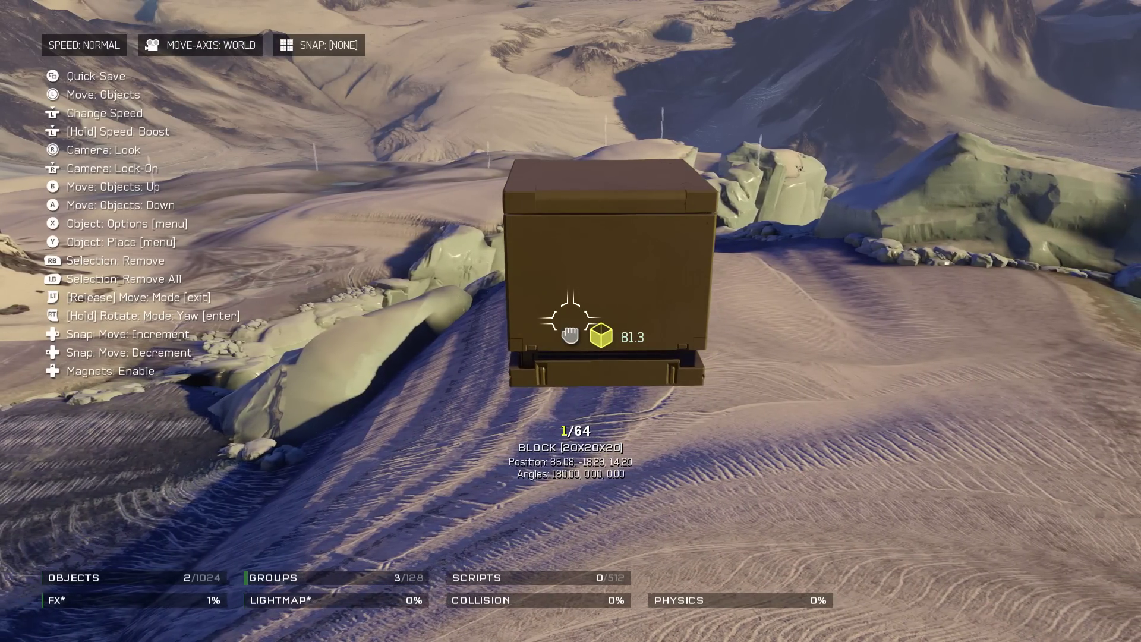
pyautogui.press('a')
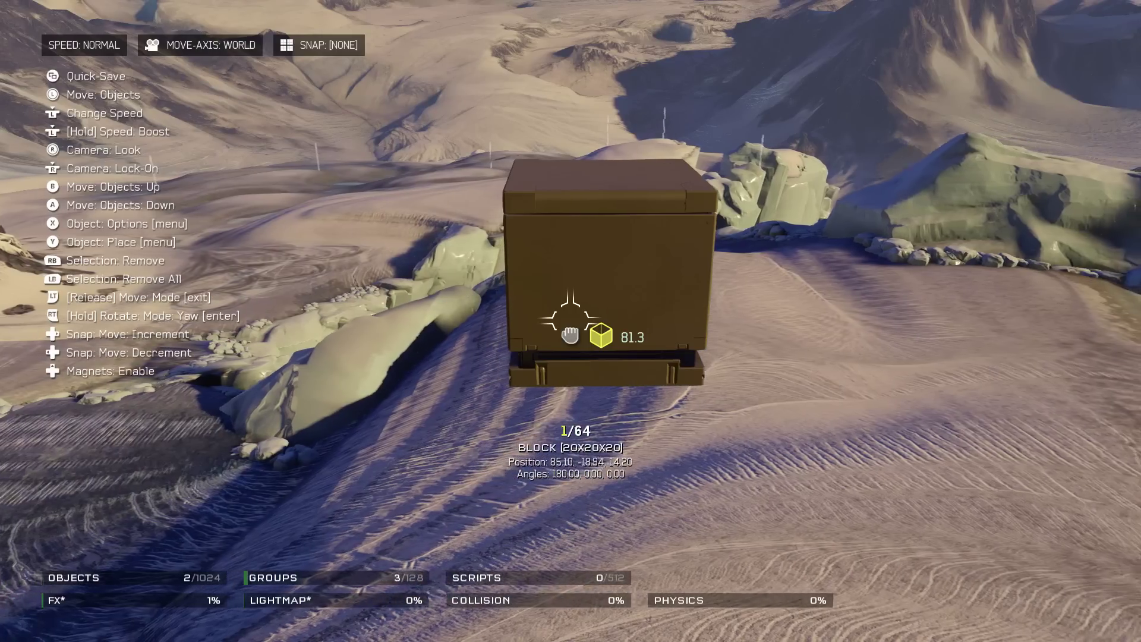
pyautogui.press('d')
pyautogui.press('shift')
pyautogui.press('d')
pyautogui.press('d')
pyautogui.press('s')
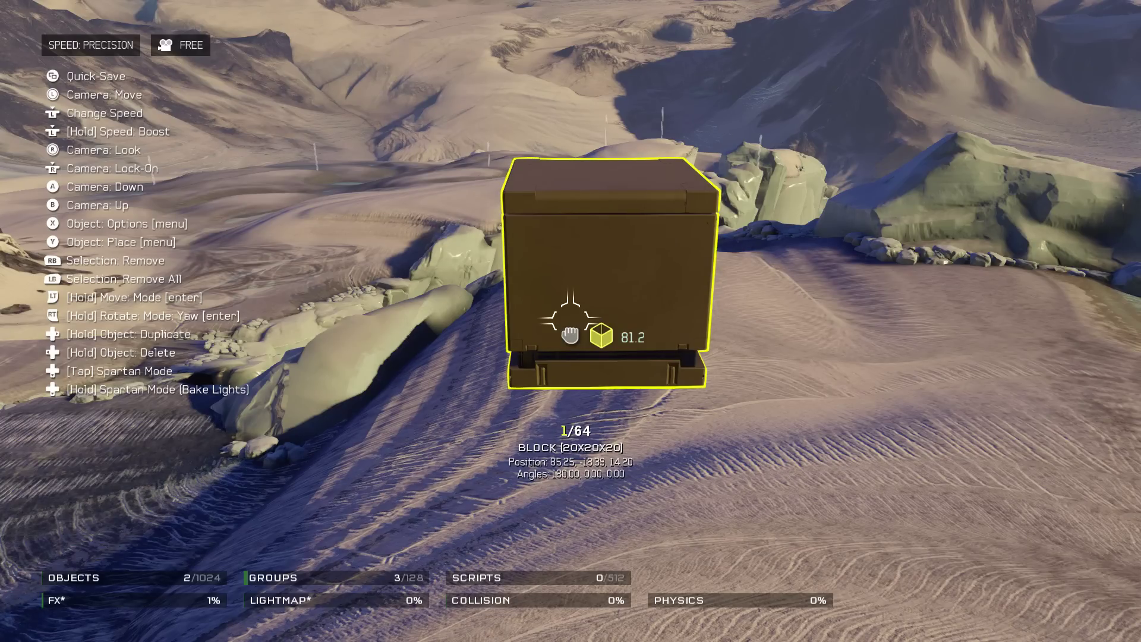
# Shift the block at precision speed to about 85.23, -18.10, 14.20 and set the move snap to 0.001' (Z-Fight Fixer).
pyautogui.moveTo(570, 321); pyautogui.dragTo(570, 320)
pyautogui.press('d')
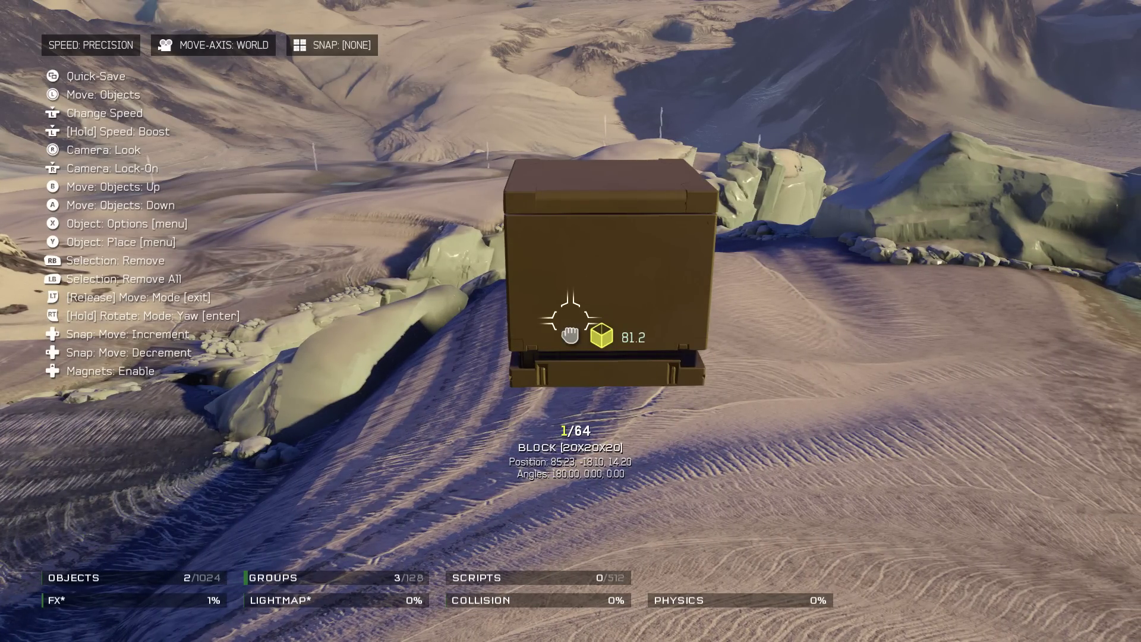
pyautogui.press('Right')
pyautogui.press('Left')
pyautogui.press('Right')
pyautogui.press('Up')
pyautogui.press('Up')
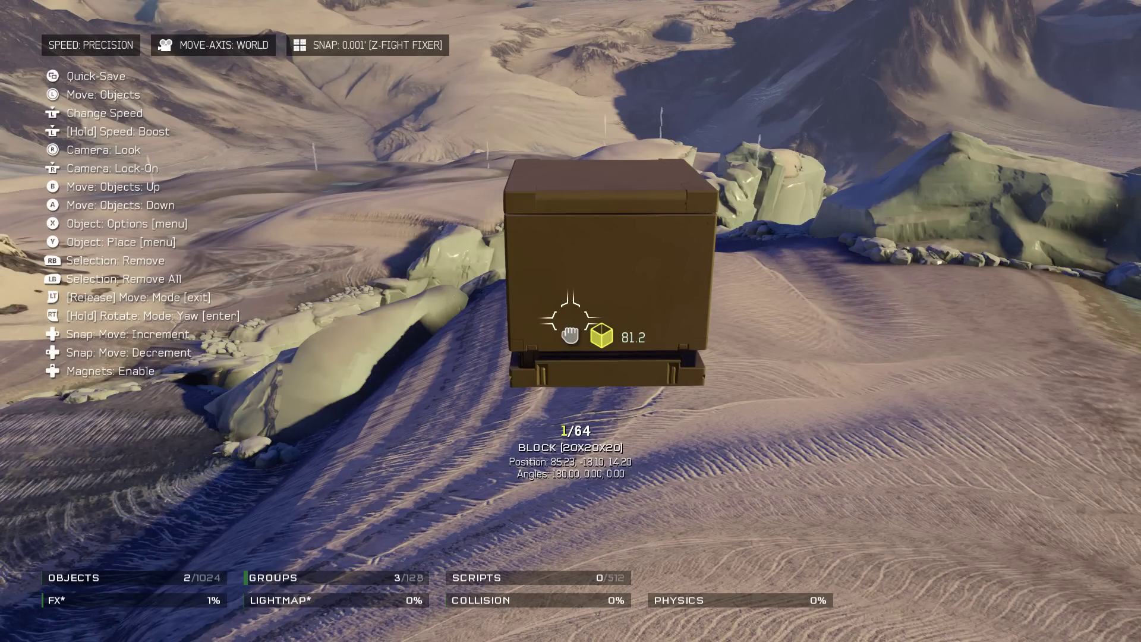
pyautogui.click(570, 334)
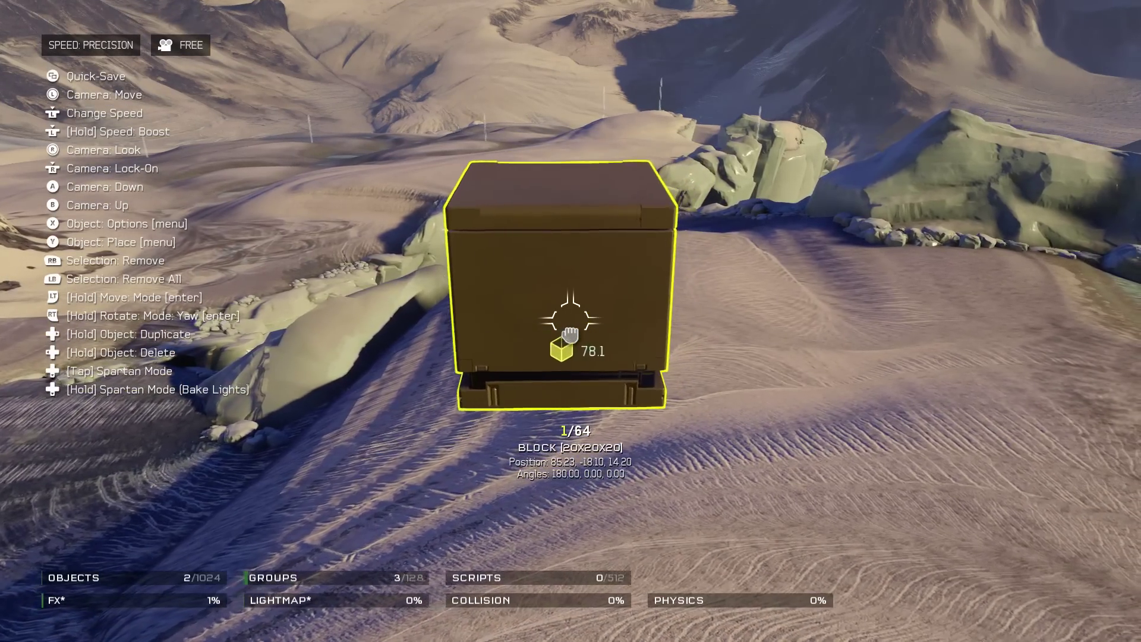
# Return to normal speed and duplicate the 20x20x20 block beside the original at 87.23, -18.10, 14.20.
pyautogui.press('ctrl')
pyautogui.press('e')
pyautogui.press('s')
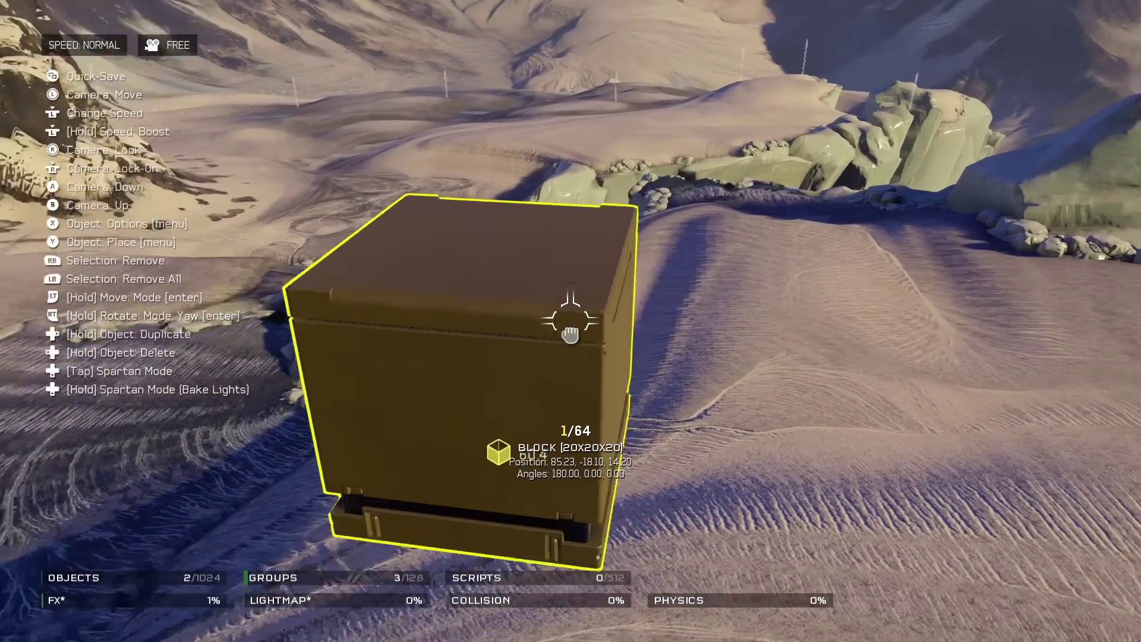
pyautogui.hotkey('ctrl', 'd')
pyautogui.press('f')
pyautogui.press('f')
pyautogui.press('a')
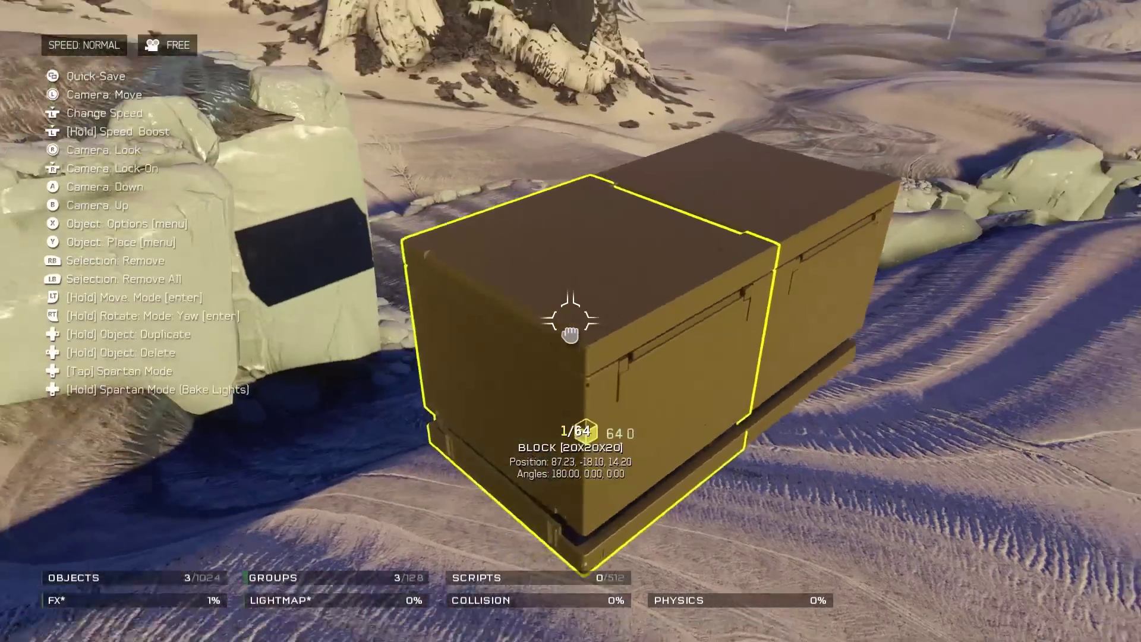
pyautogui.press('a')
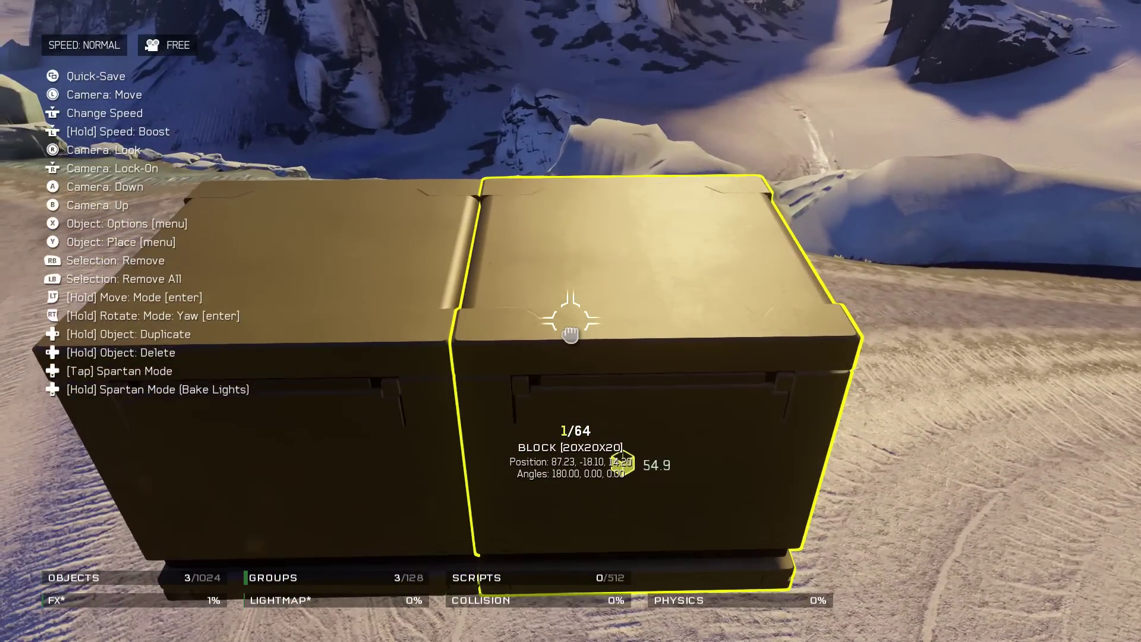
# Move the duplicate halfway into the original block, to about 86.23, -18.09, 14.20.
pyautogui.click(570, 334)
pyautogui.press('d')
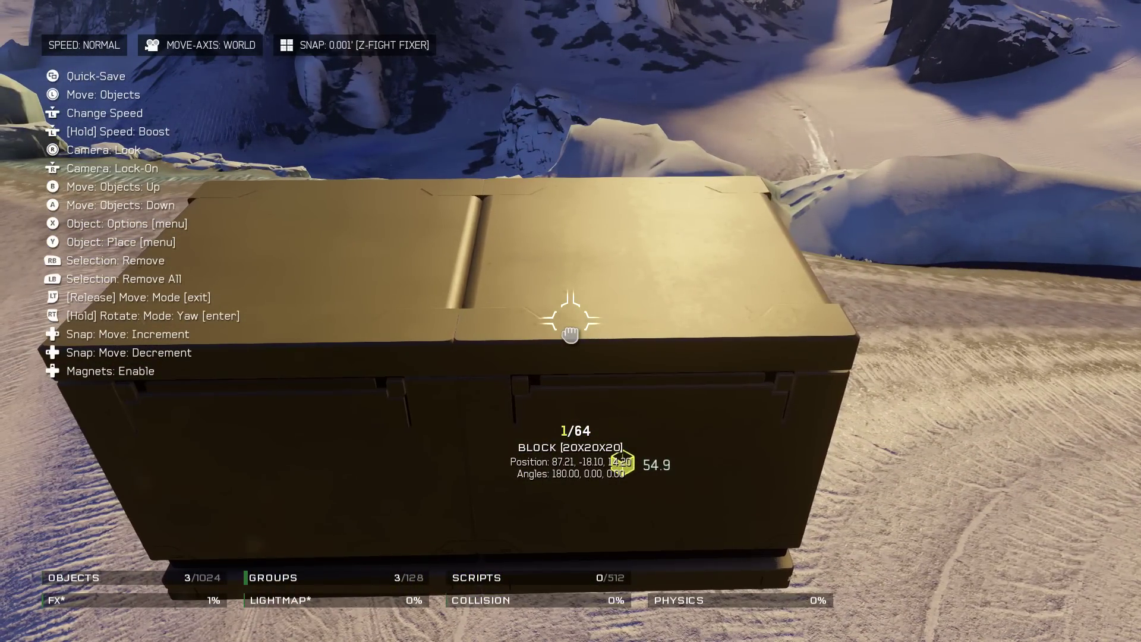
pyautogui.press('Left')
pyautogui.moveTo(570, 334); pyautogui.dragTo(570, 334)
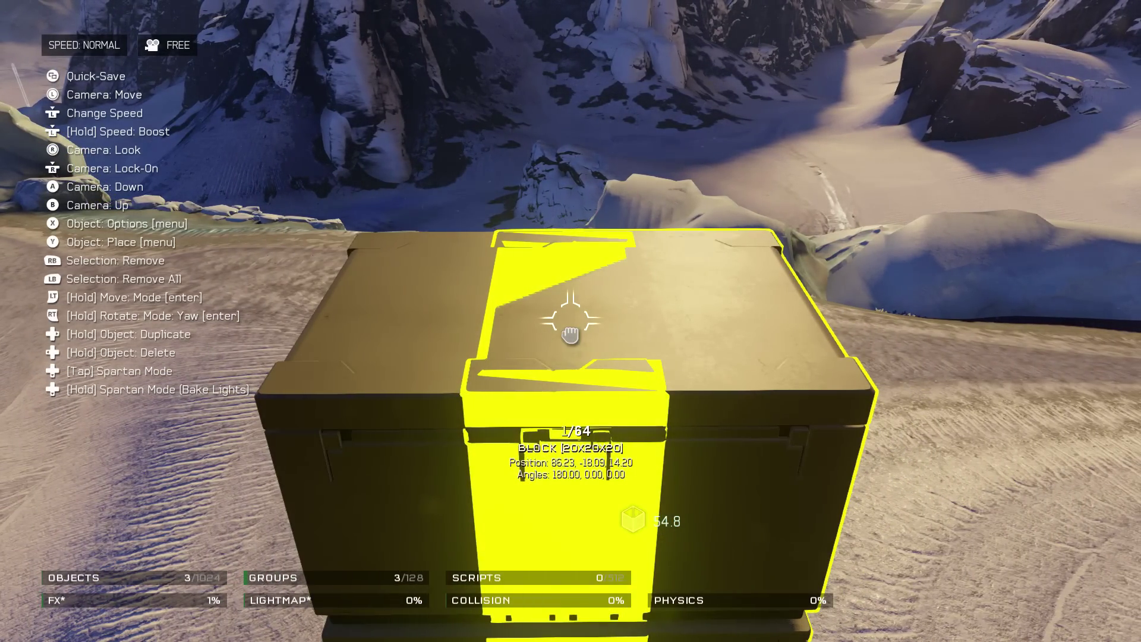
# Nudge the duplicate down and up with the 0.001' Z-Fight Fixer snap, leaving it at a height of 14.21.
pyautogui.press('Up')
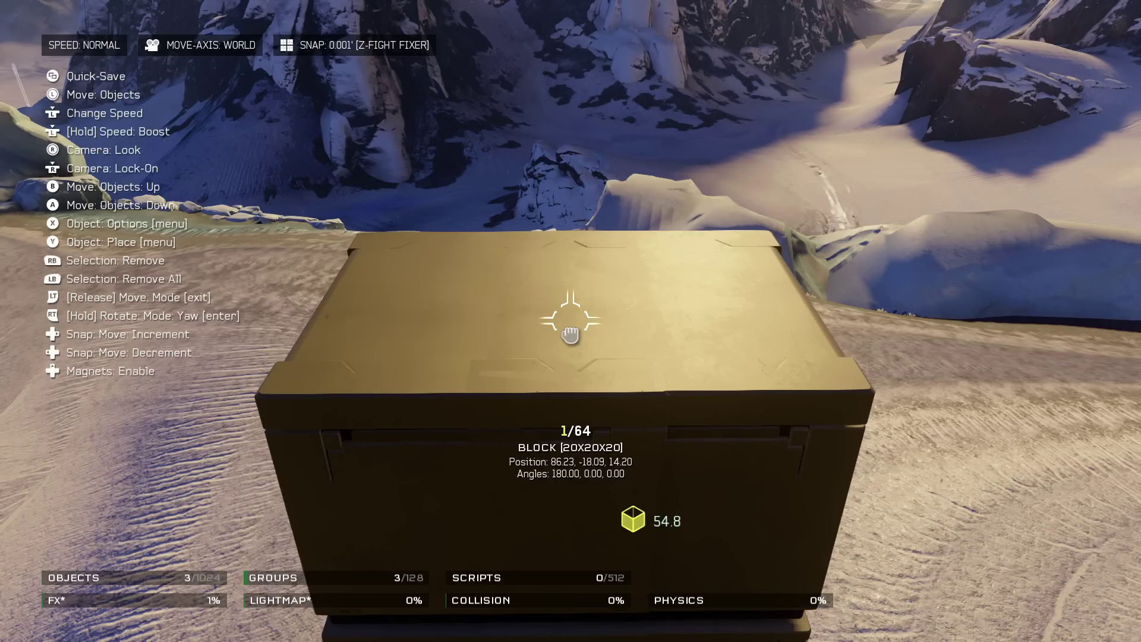
pyautogui.press('b')
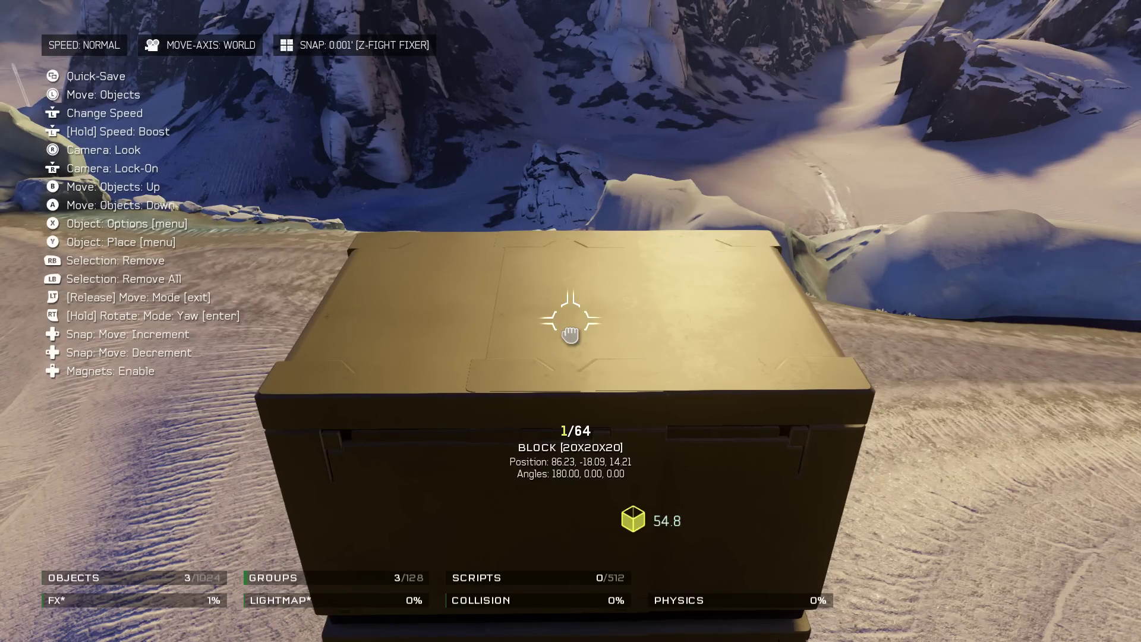
pyautogui.press('ctrl')
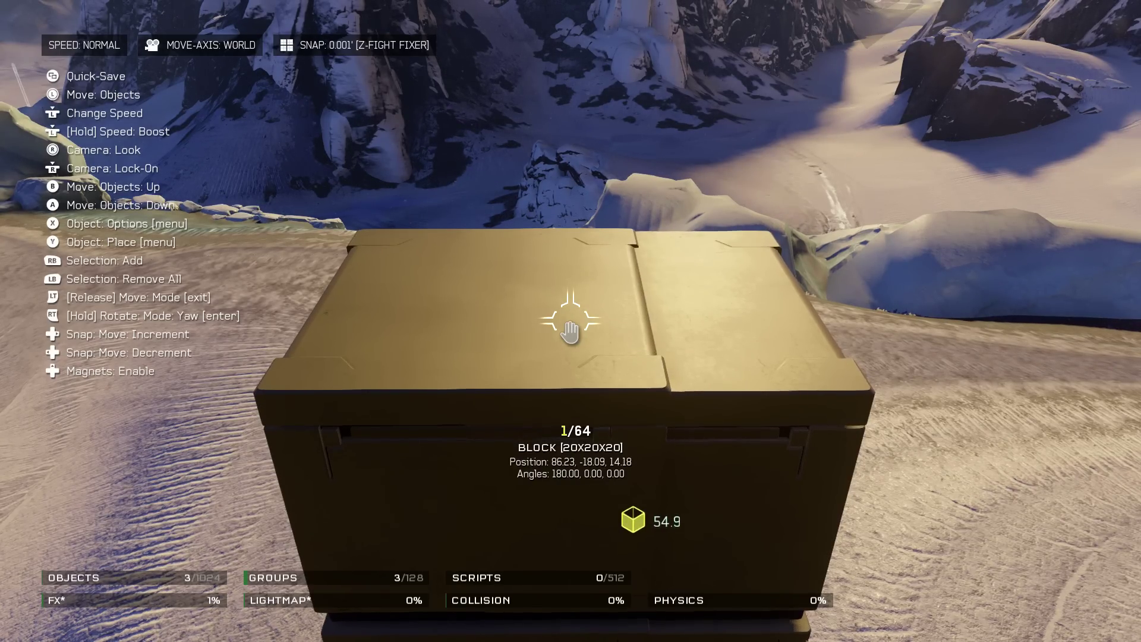
pyautogui.press('space')
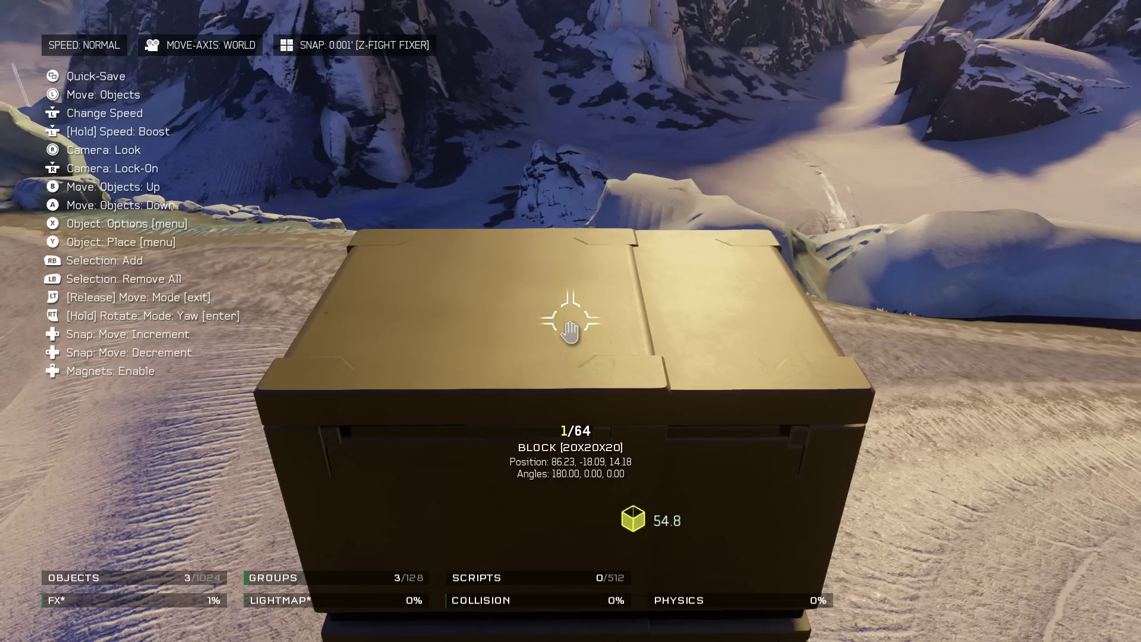
pyautogui.press('space')
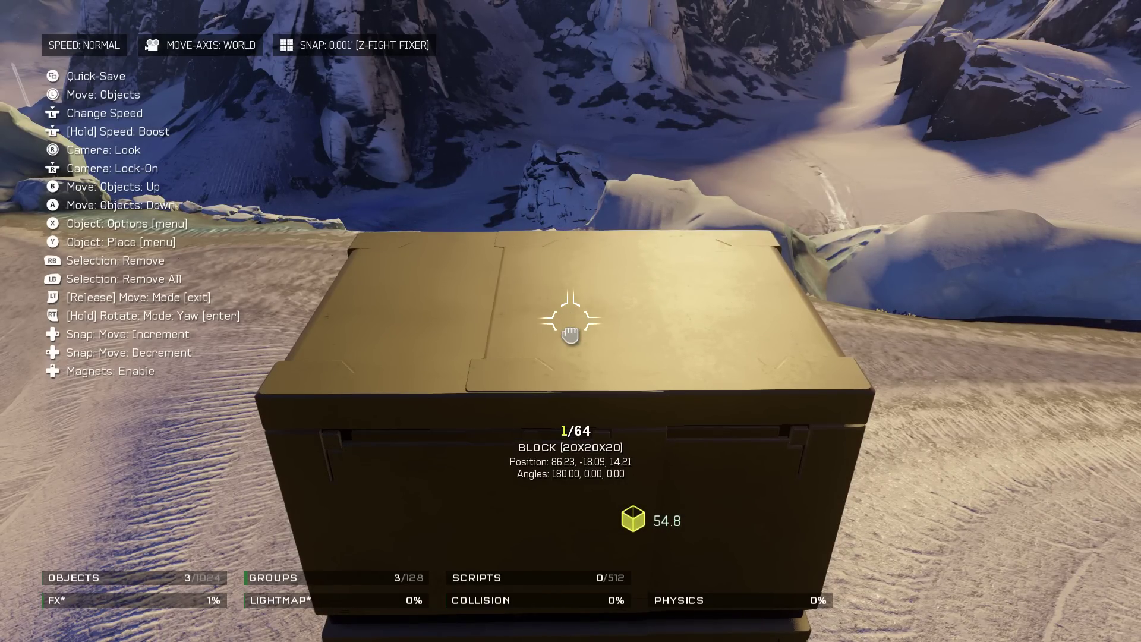
# Examine the overlapping faces of the two blocks for flicker and clear the selection.
pyautogui.press('a')
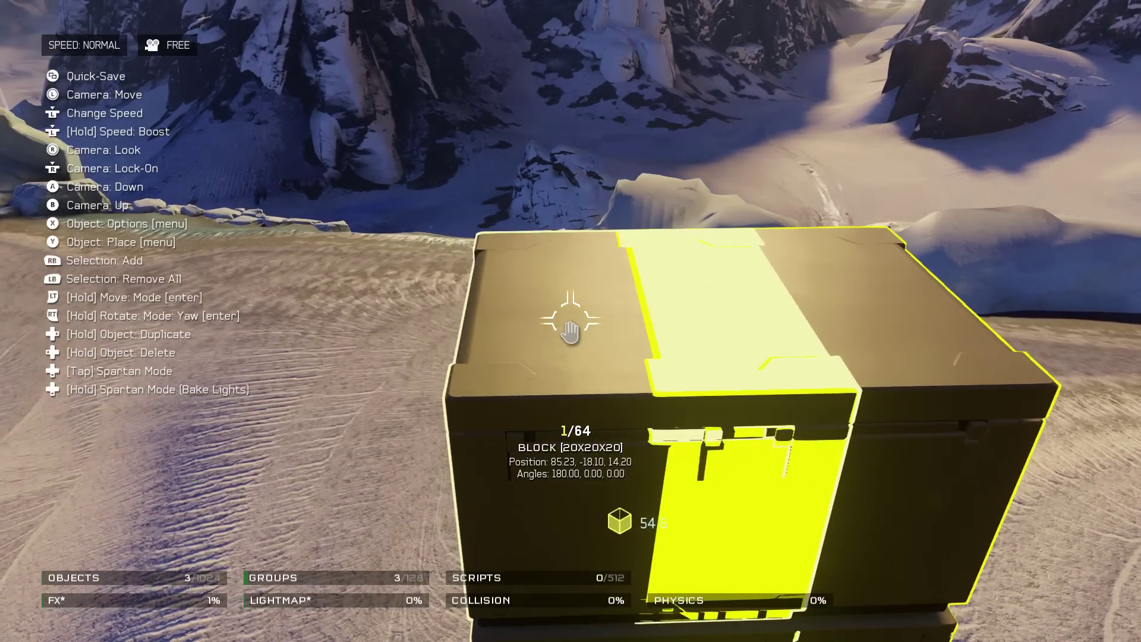
pyautogui.press('d')
pyautogui.press('a')
pyautogui.press('d')
pyautogui.press('s')
pyautogui.press('a')
pyautogui.press('d')
pyautogui.click(570, 321)
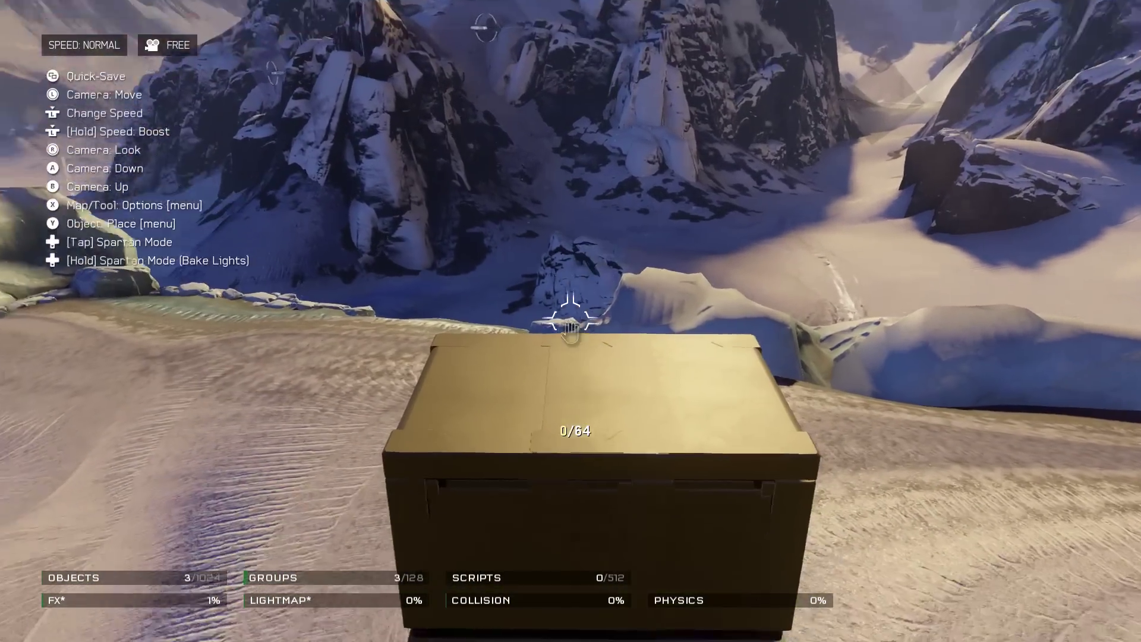
# Inspect the overlapping top surfaces in Spartan mode and return to Forge editing.
pyautogui.press('d')
pyautogui.press('w')
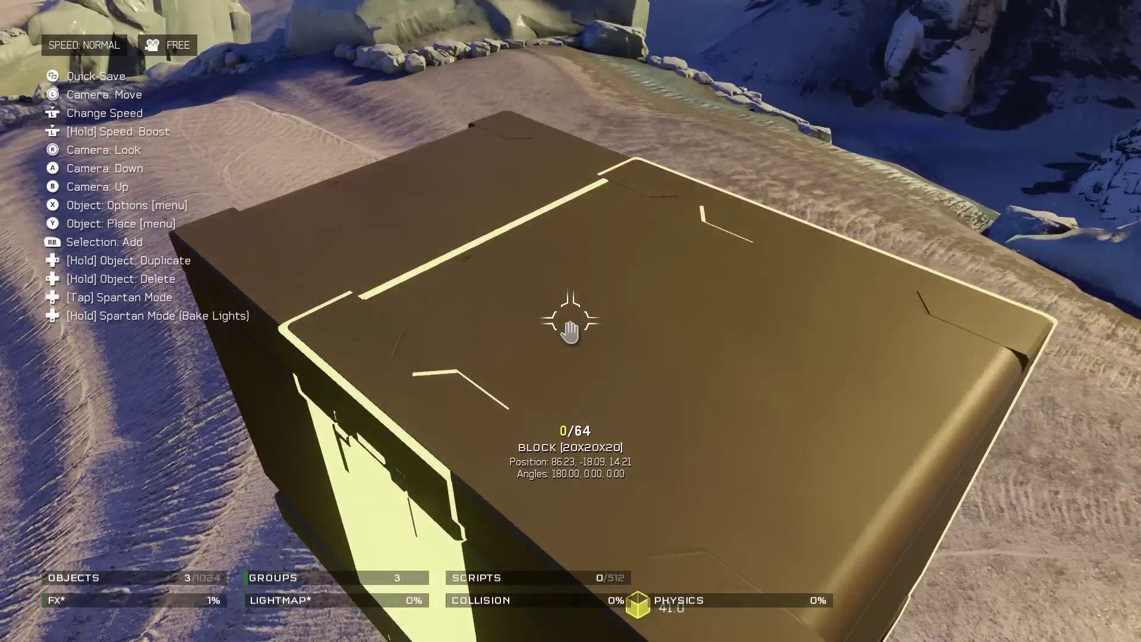
pyautogui.press('Down')
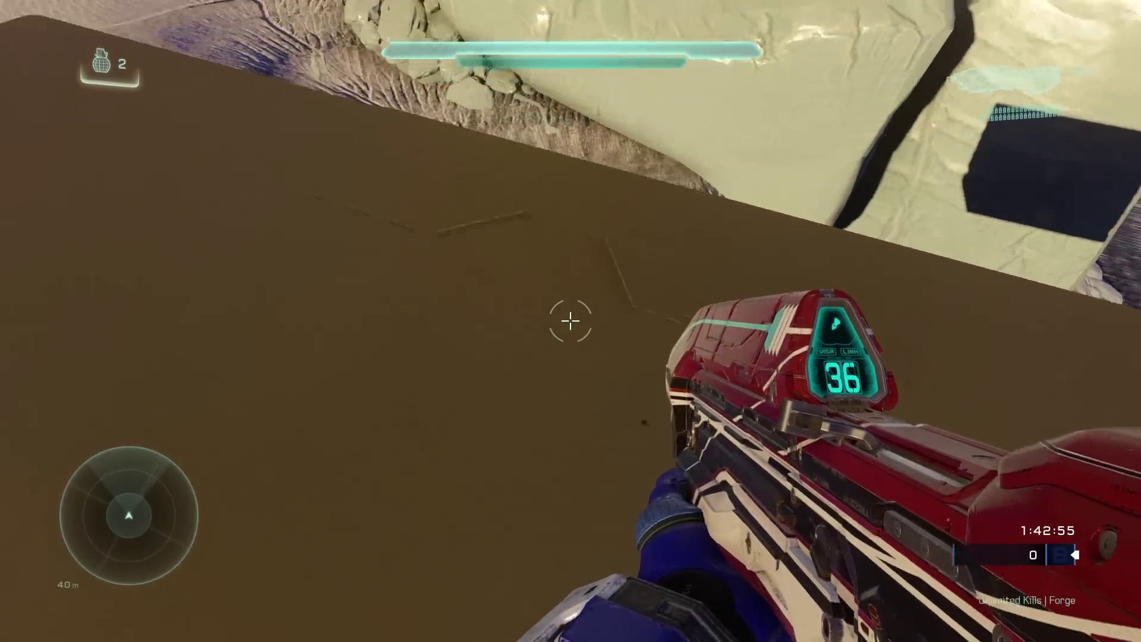
pyautogui.press('Up')
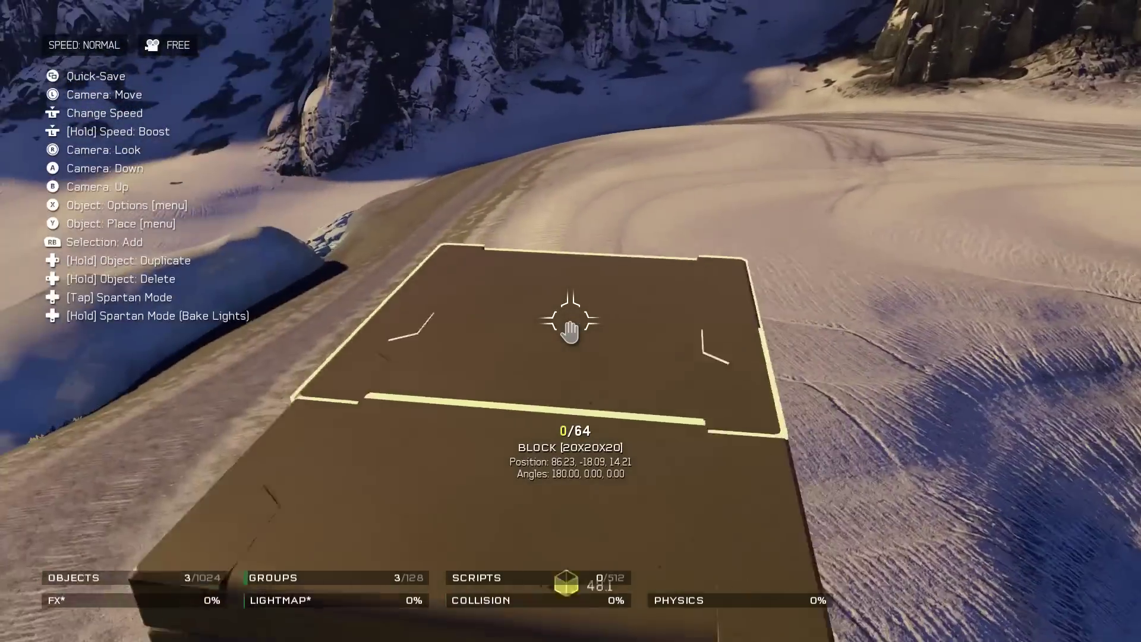
# Select the slightly raised duplicate block and delete it.
pyautogui.press('s')
pyautogui.press('d')
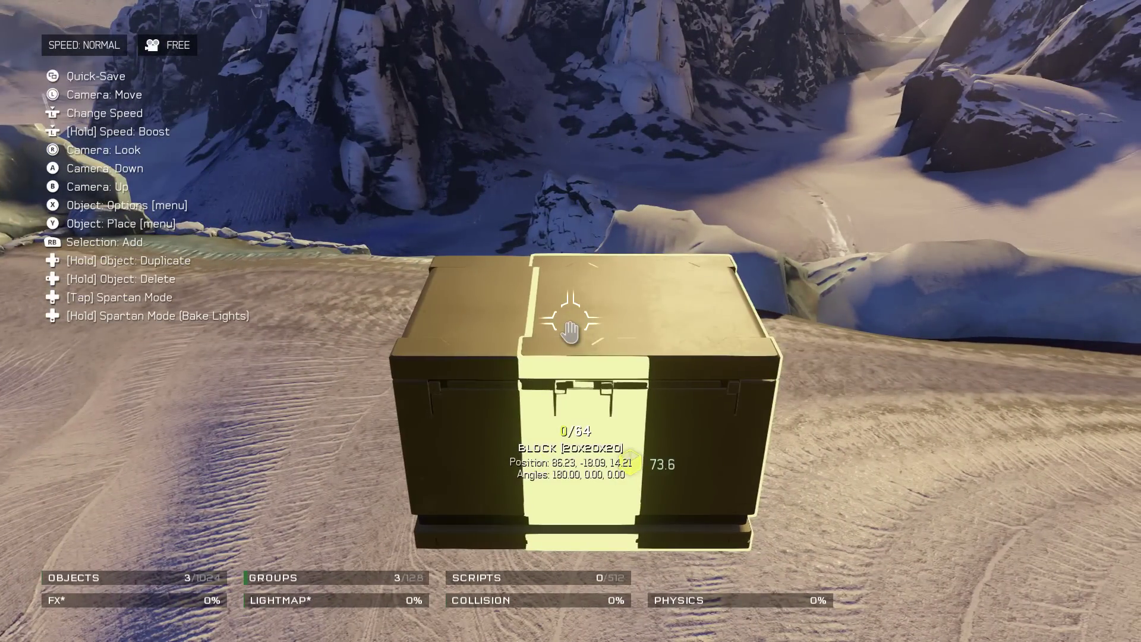
pyautogui.press('d')
pyautogui.click(570, 332)
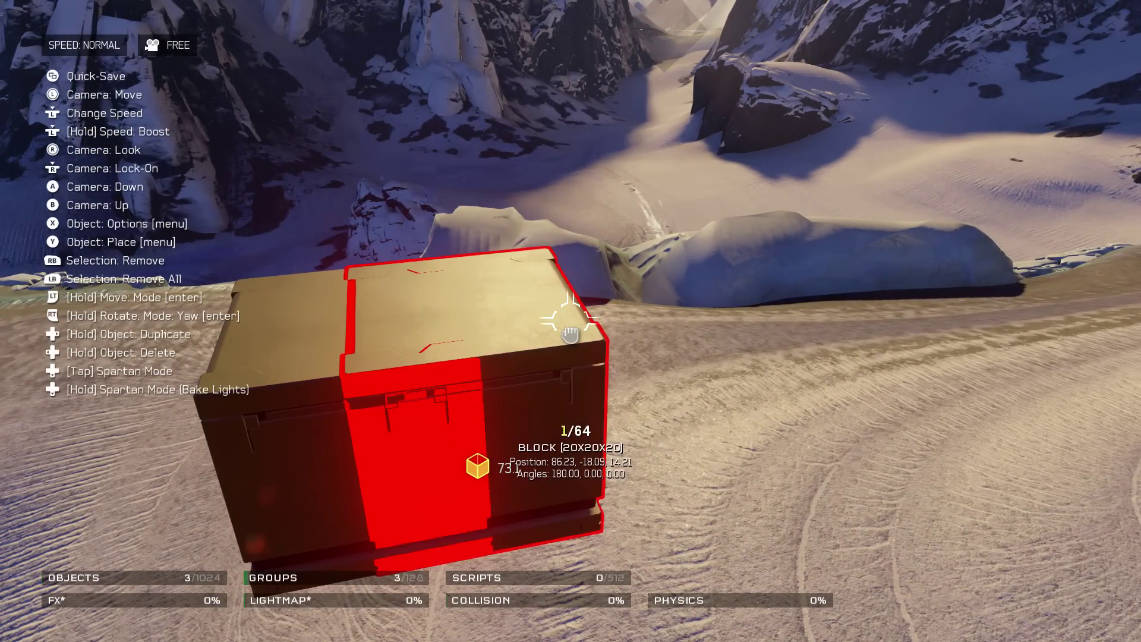
pyautogui.press('Delete')
# Select the remaining block, set the move snap to none, and move it freely to about 85.06, -17.75, 14.20.
pyautogui.press('a')
pyautogui.press('w')
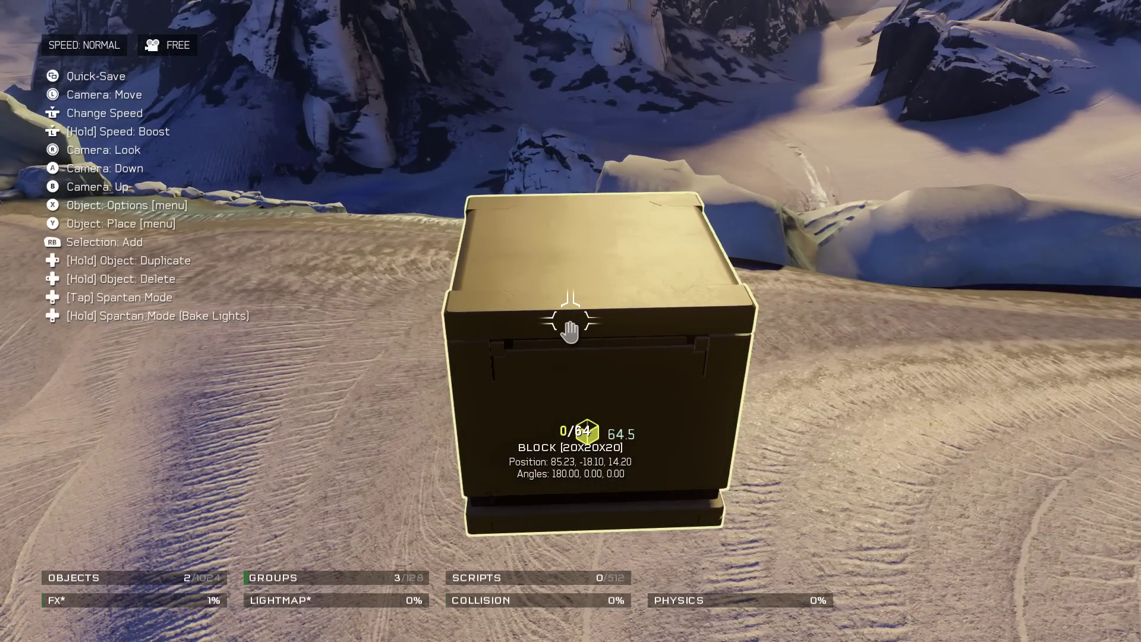
pyautogui.click(569, 331)
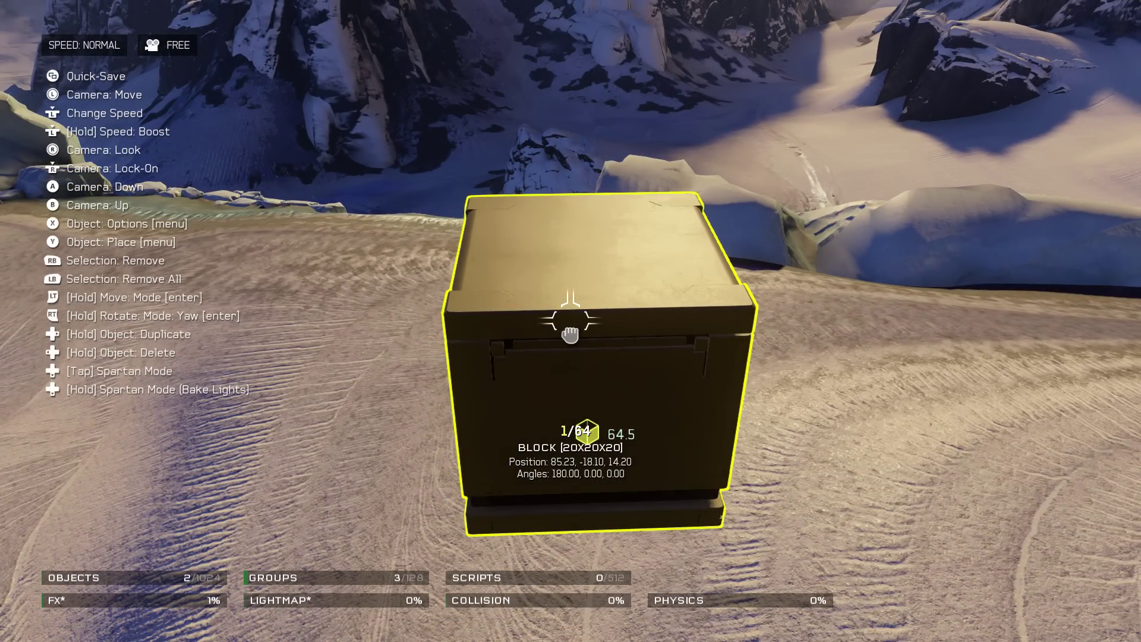
pyautogui.moveTo(569, 334); pyautogui.dragTo(570, 334)
pyautogui.press('Left')
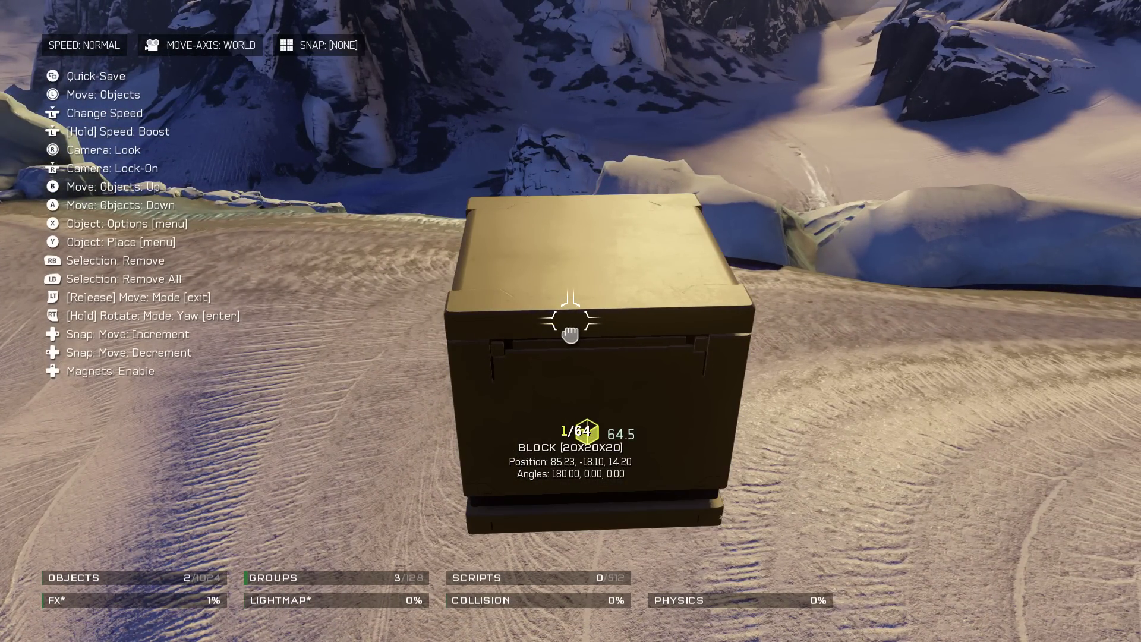
pyautogui.press('a')
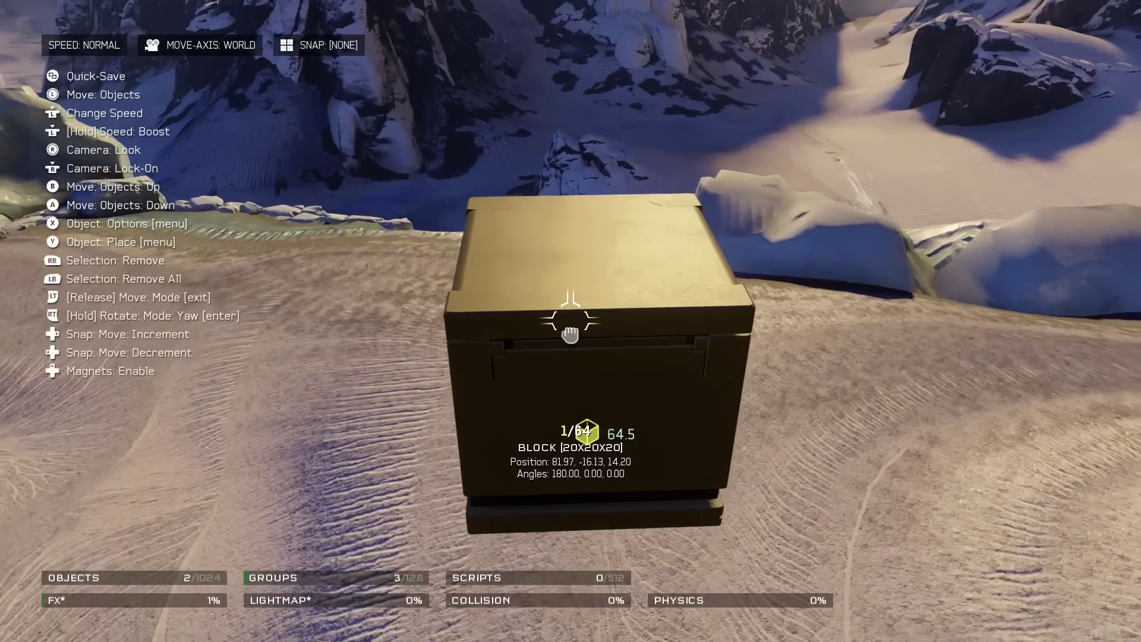
pyautogui.press('d')
pyautogui.moveTo(569, 333); pyautogui.dragTo(569, 333)
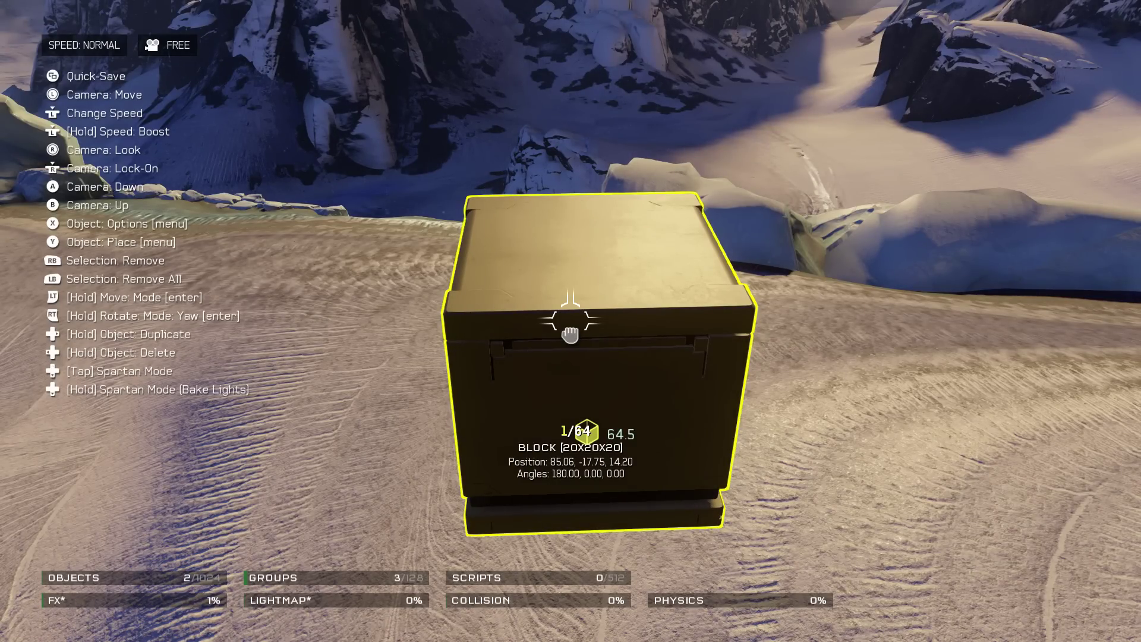
# Rotate the selected block freely about both axes without rotation snap and reset its angles to zero.
pyautogui.moveTo(570, 333); pyautogui.dragTo(569, 333)
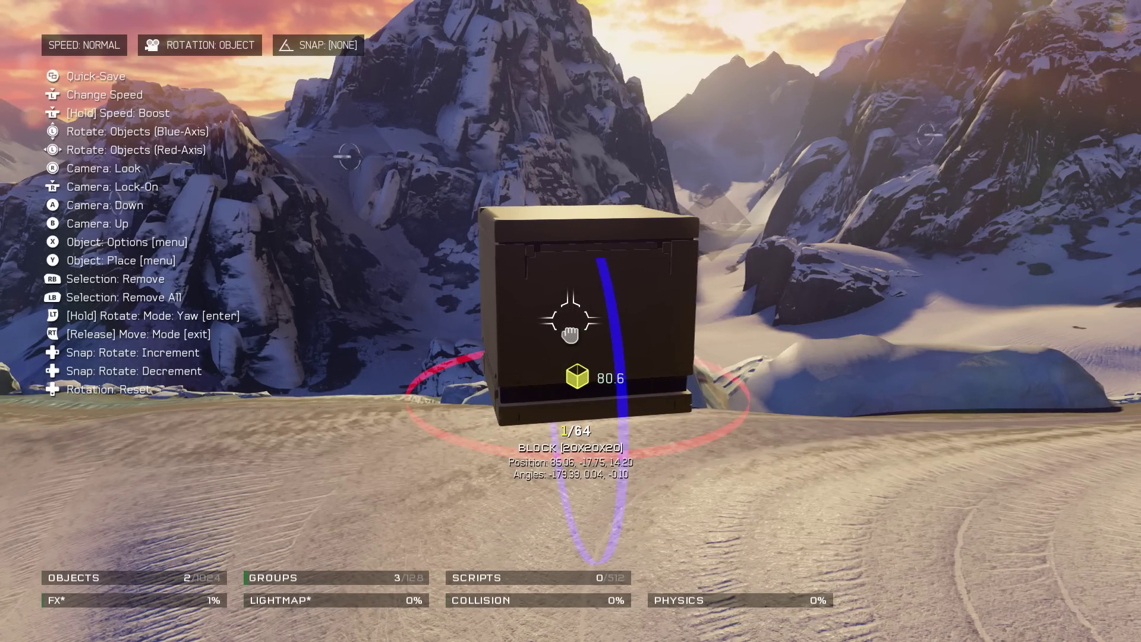
pyautogui.moveTo(569, 333); pyautogui.dragTo(569, 333)
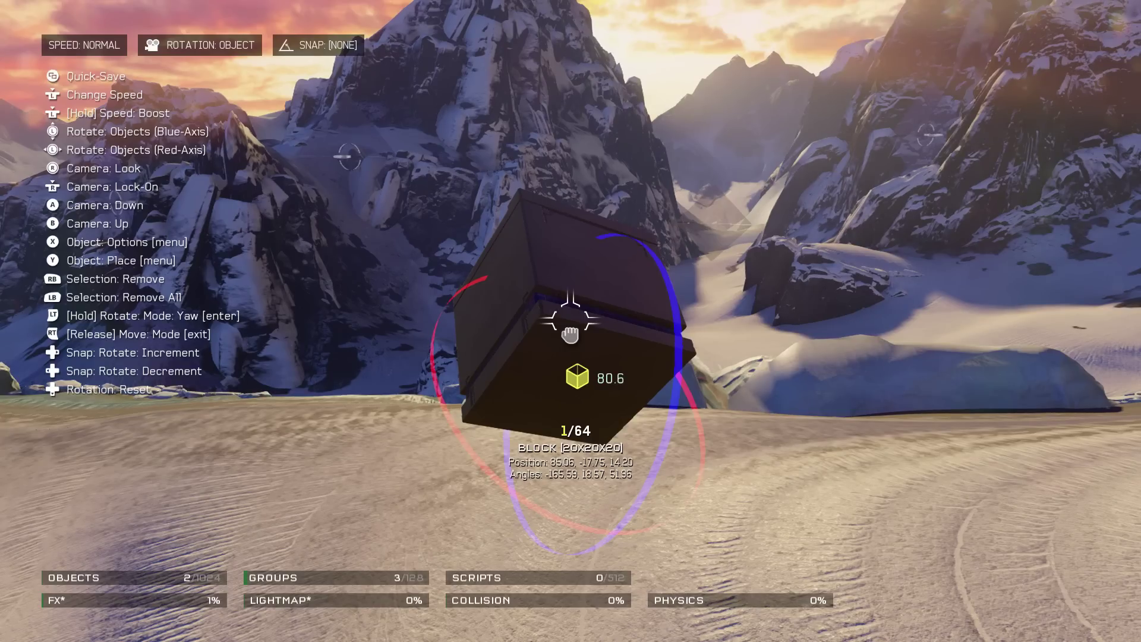
pyautogui.press('Down')
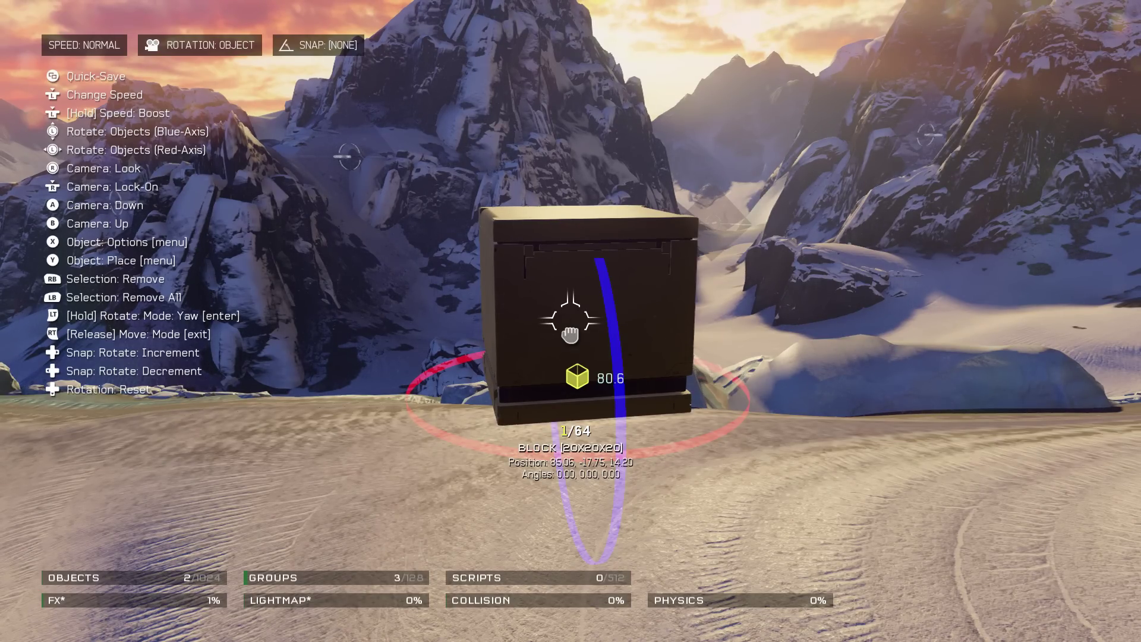
pyautogui.press('w')
pyautogui.press('d')
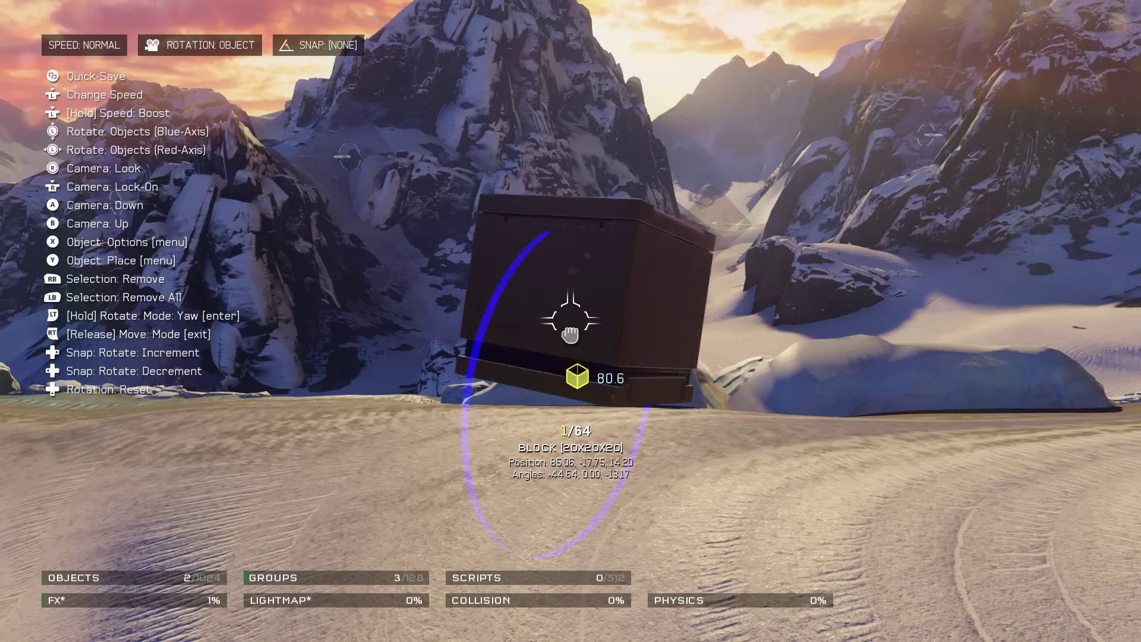
pyautogui.press('Down')
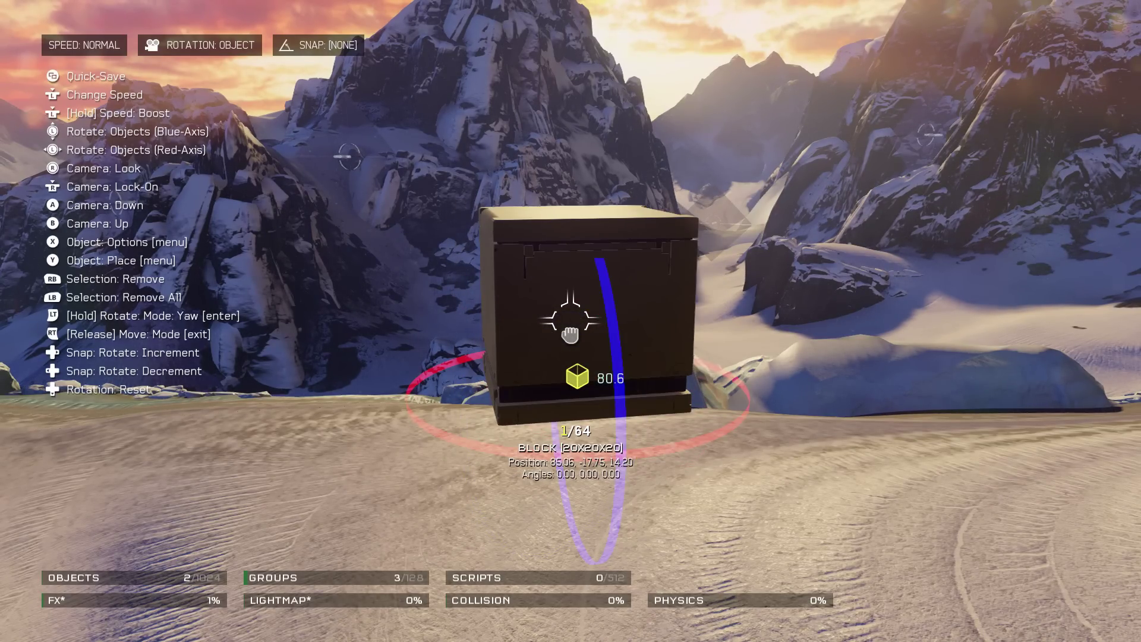
pyautogui.press('w')
pyautogui.press('d')
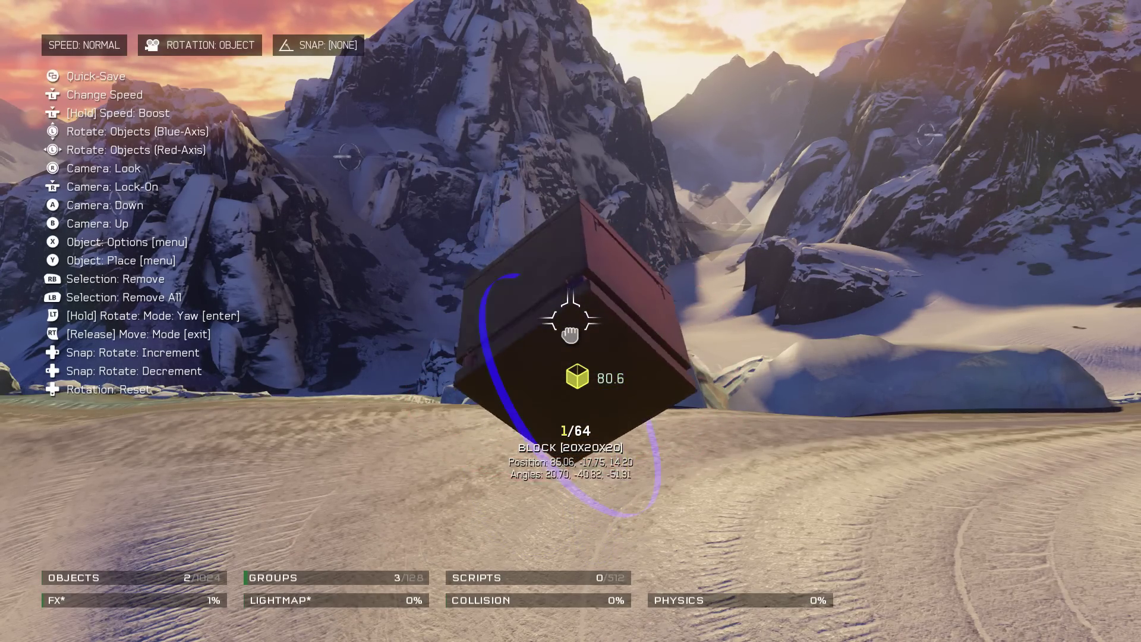
pyautogui.press('r')
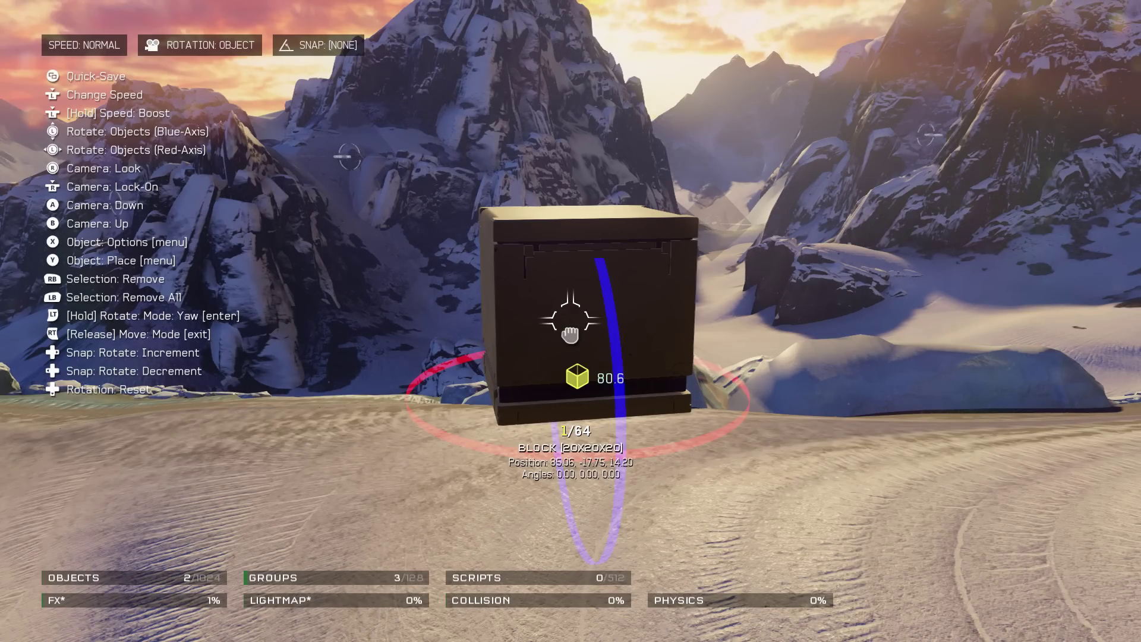
# Set the rotation snap to 45° and rotate the block to a yaw of 90°.
pyautogui.press('e')
pyautogui.press('Right')
pyautogui.press('Right')
pyautogui.press('Right')
pyautogui.press('Right')
pyautogui.press('d')
pyautogui.press('Left')
pyautogui.press('Left')
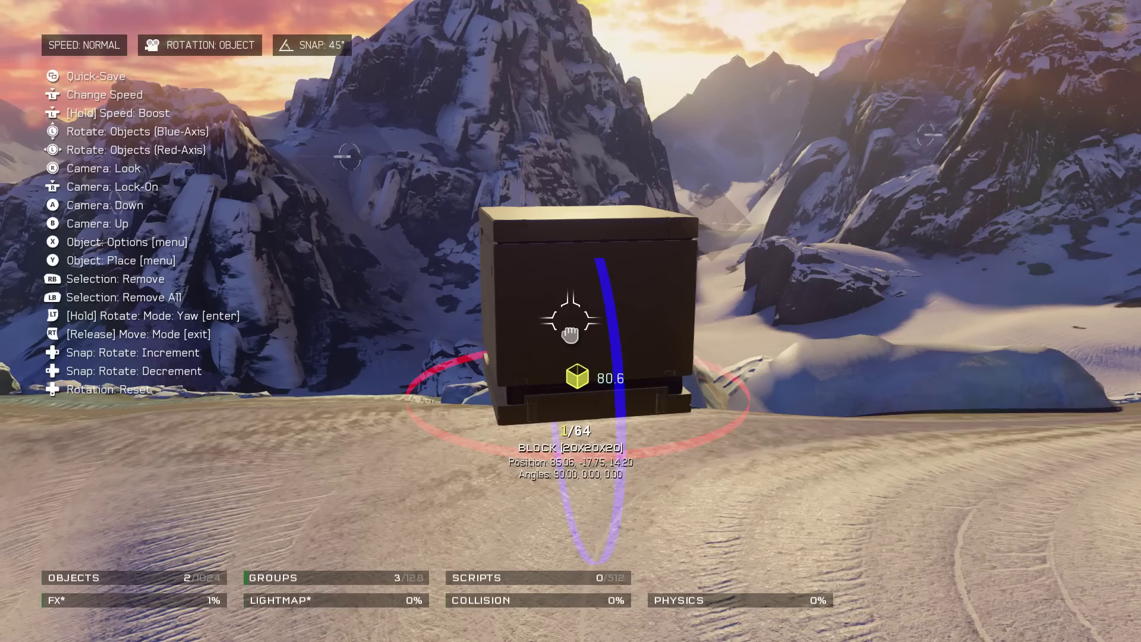
# Set the rotation snap to 30° and rotate the block to a yaw of -150°.
pyautogui.press('d')
pyautogui.press('d')
pyautogui.press('d')
pyautogui.press('e')
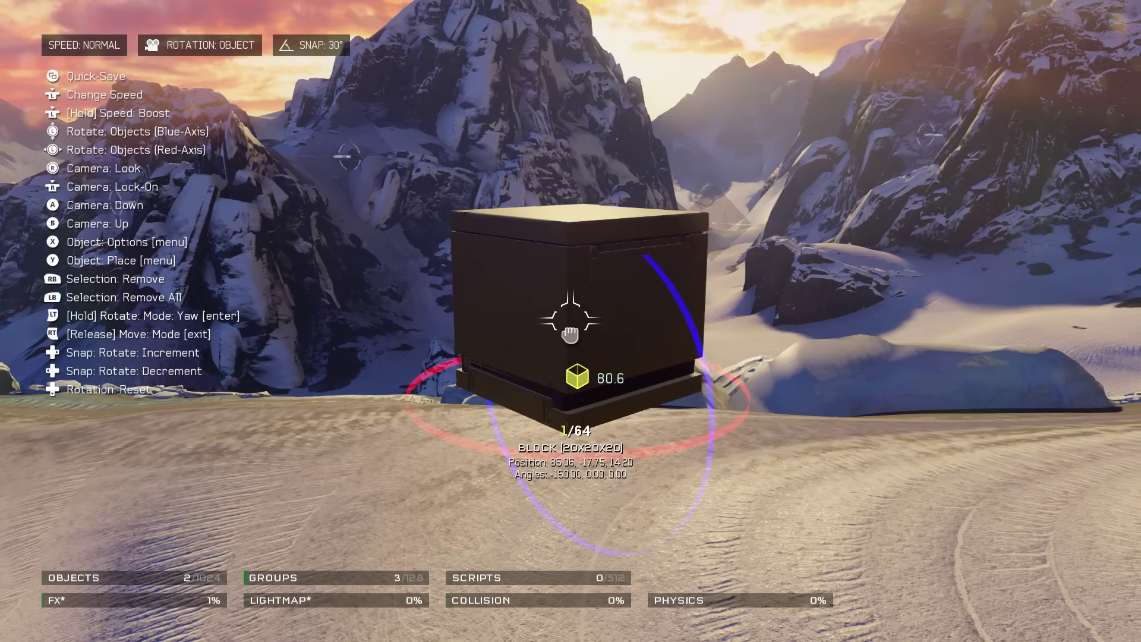
# Set the rotation snap to 1/2° and rotate the block in fine increments to a yaw of 176°.
pyautogui.press('Up')
pyautogui.press('Up')
pyautogui.press('Up')
pyautogui.press('Up')
pyautogui.press('e')
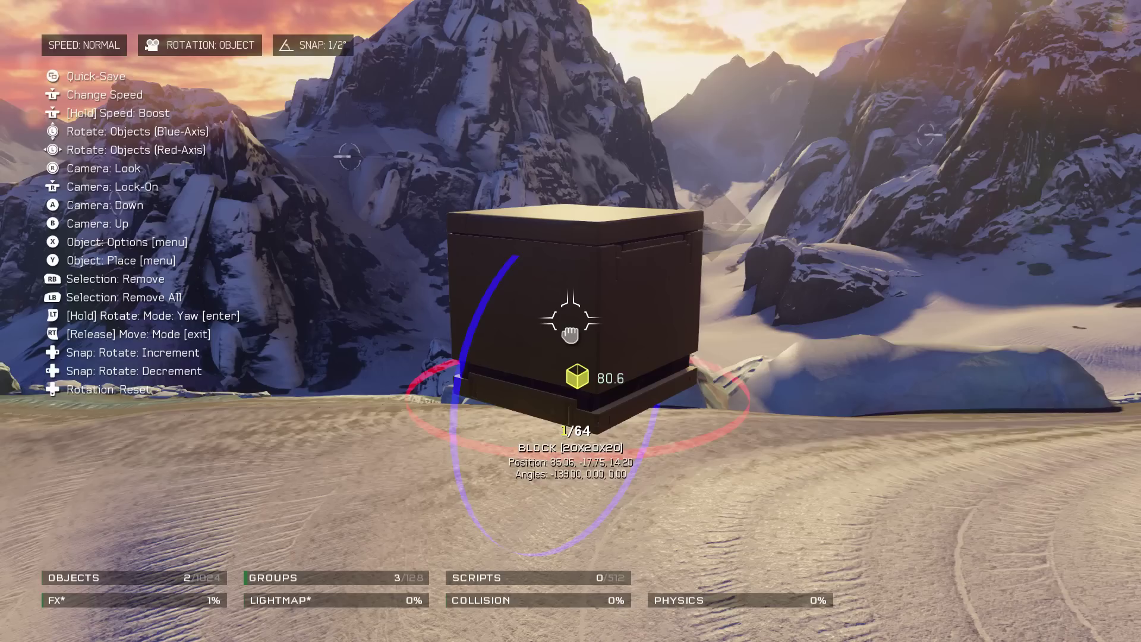
pyautogui.press('q')
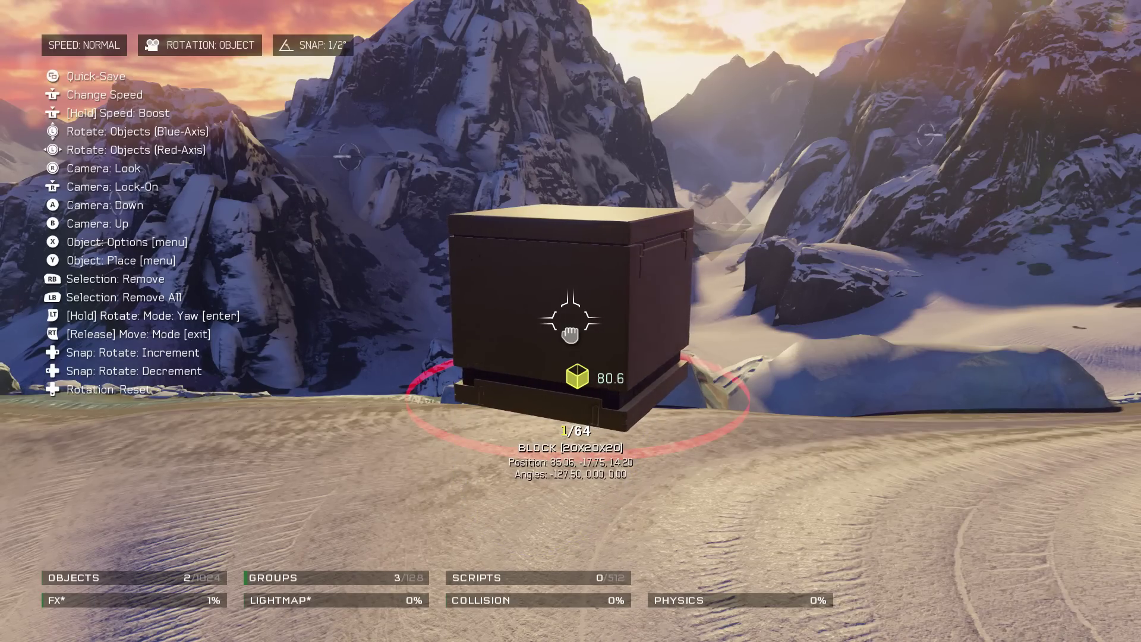
pyautogui.press('q')
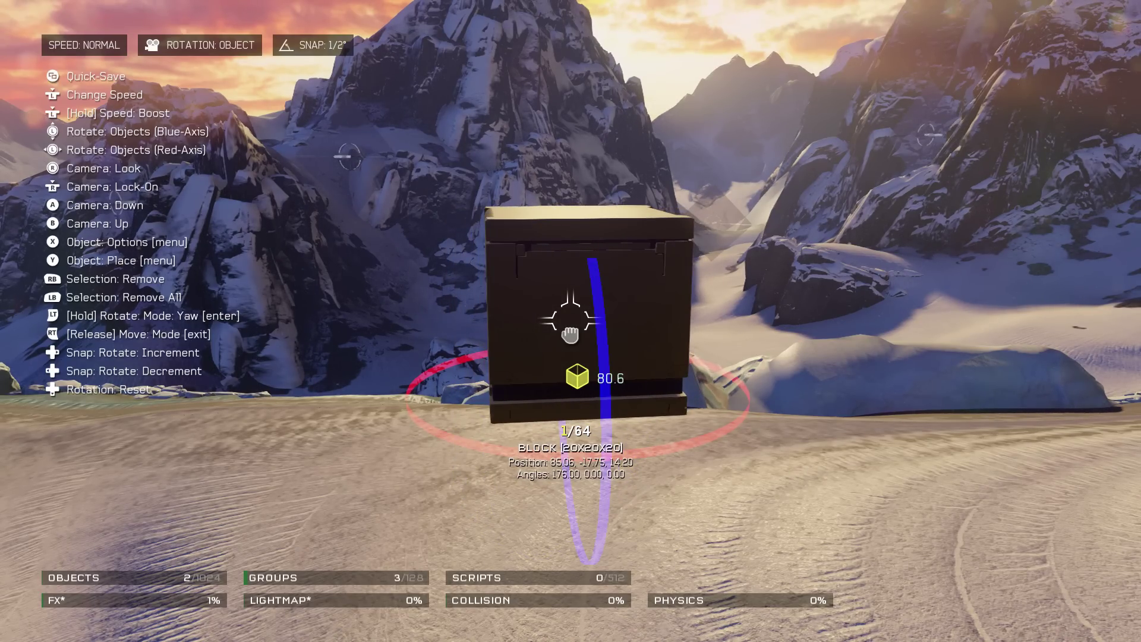
# Reset the block's rotation to zero on all axes and leave rotate mode.
pyautogui.press('Right')
pyautogui.press('Up')
pyautogui.press('Down')
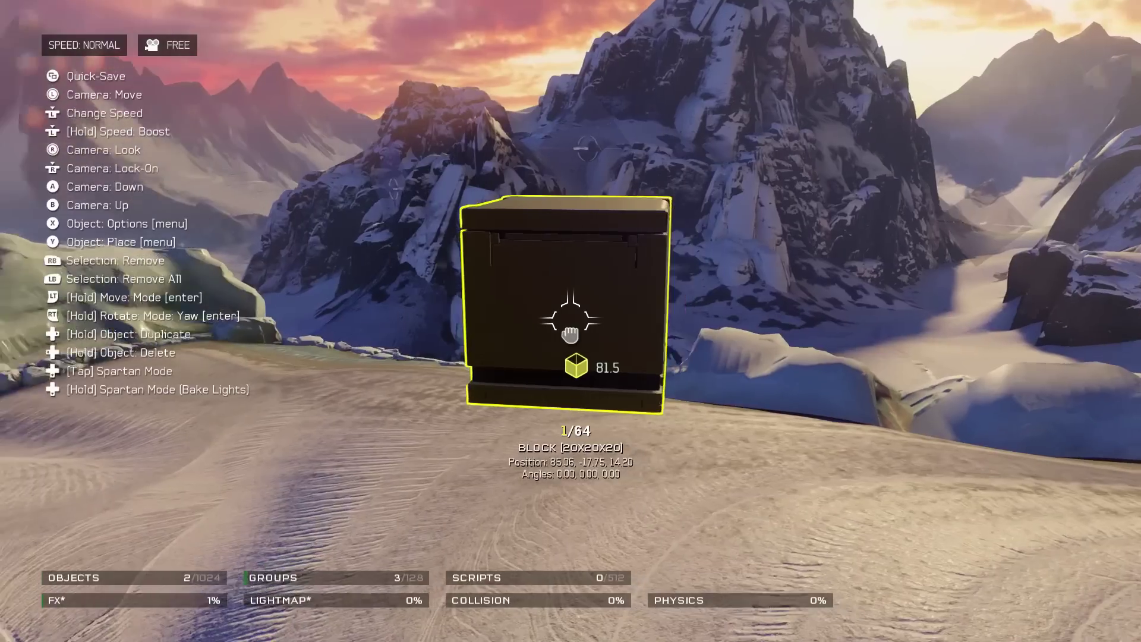
# Duplicate the block twice in a flush L shape, with copies at 87.06, -17.75, 14.20 and 87.06, -19.75, 14.20.
pyautogui.press('a')
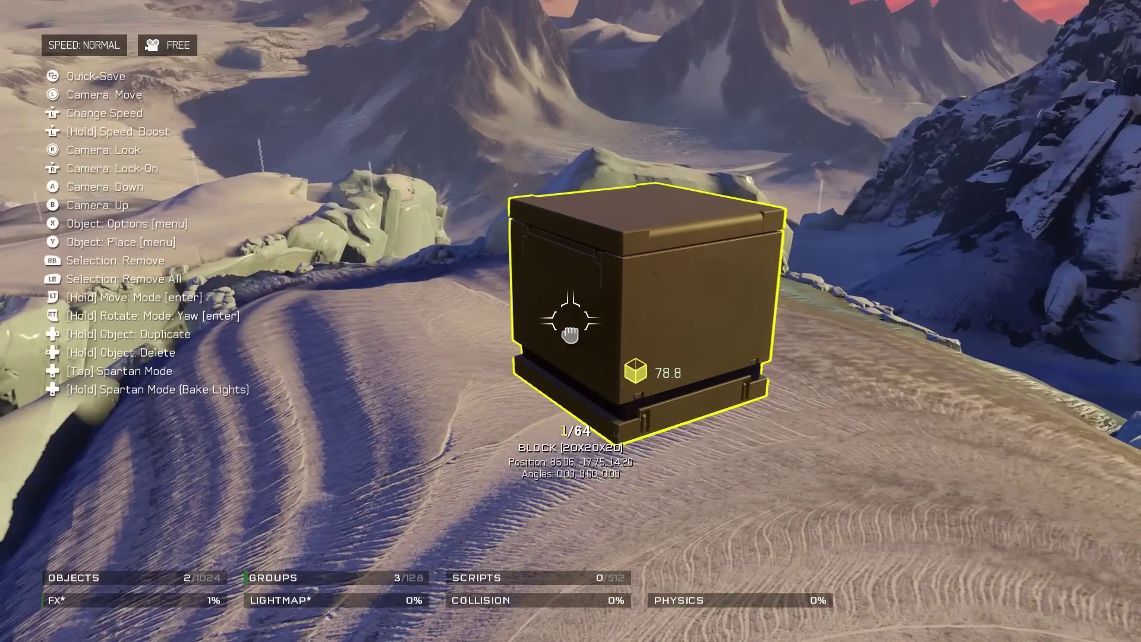
pyautogui.press('d')
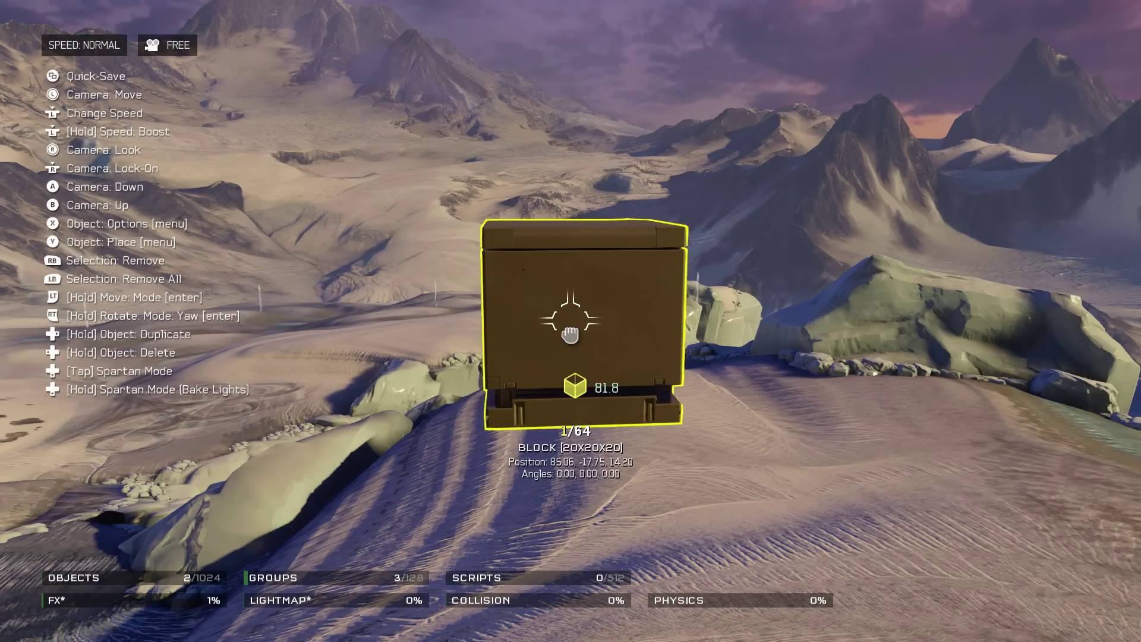
pyautogui.hotkey('ctrl', 'd')
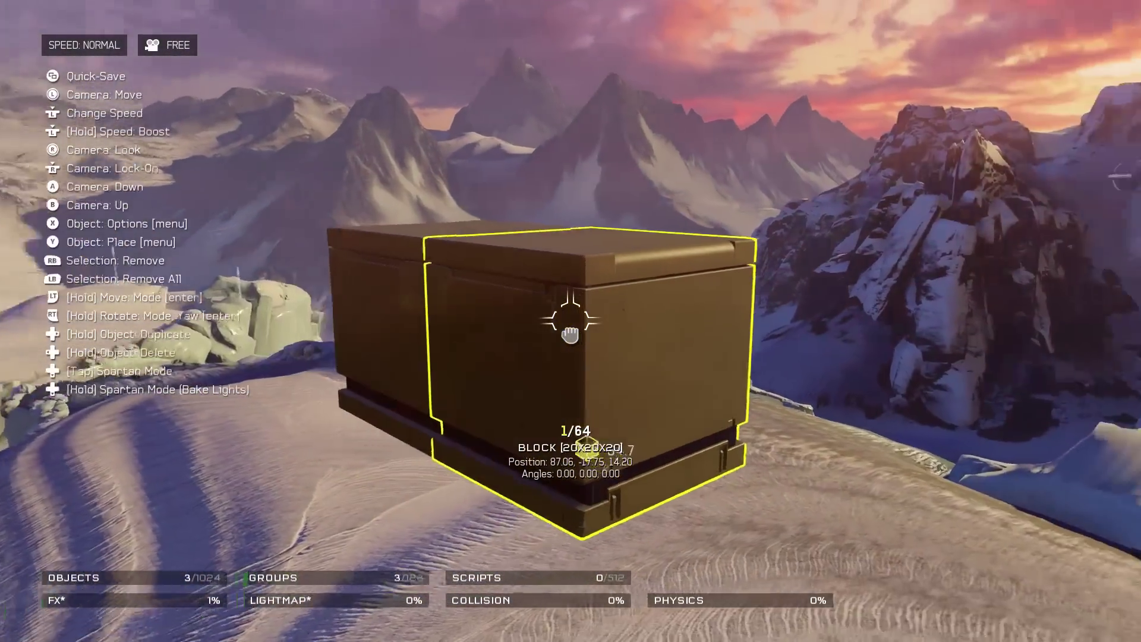
pyautogui.press('a')
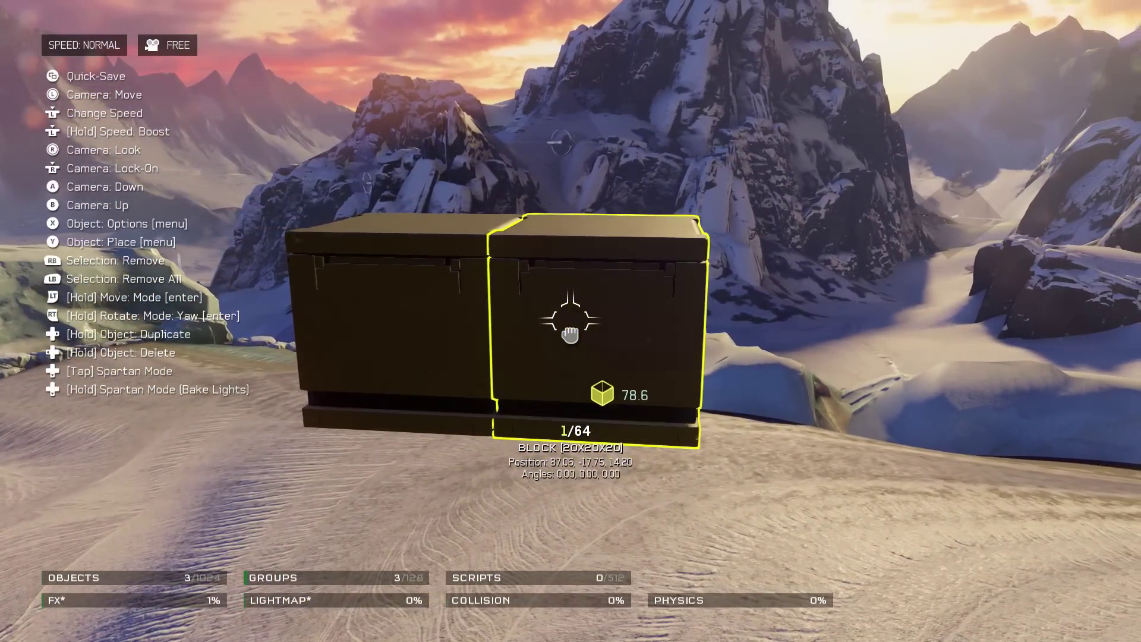
pyautogui.hotkey('ctrl', 'd')
pyautogui.press('w')
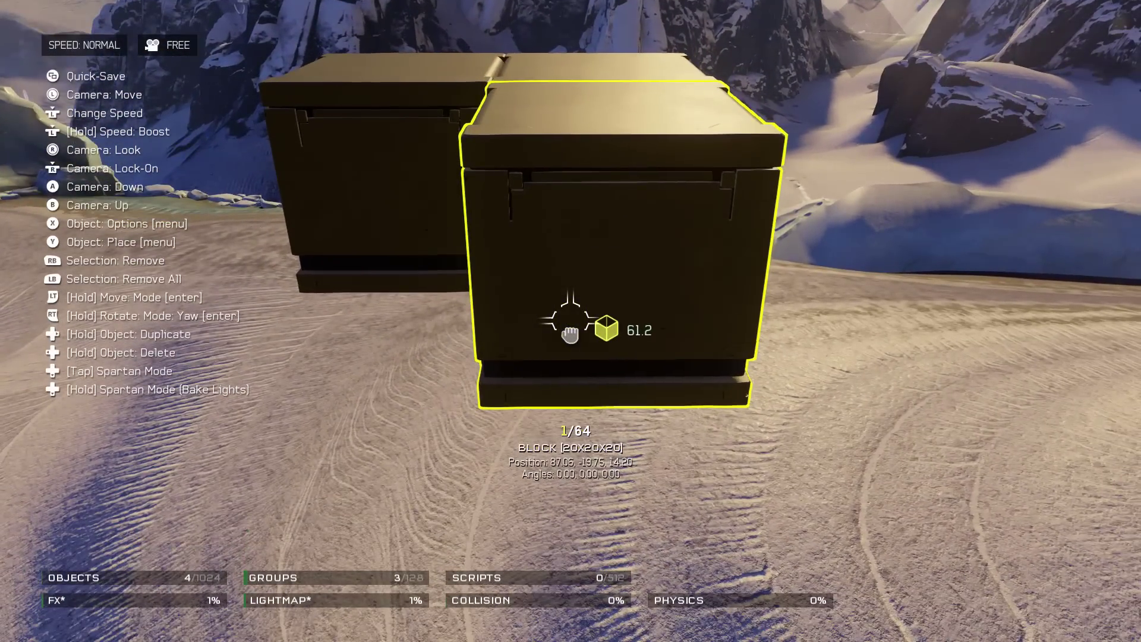
# Duplicate the newest block upward to 87.06, -19.75, 16.20 and duplicate that copy outward to 87.06, -21.75, 16.20.
pyautogui.press('w')
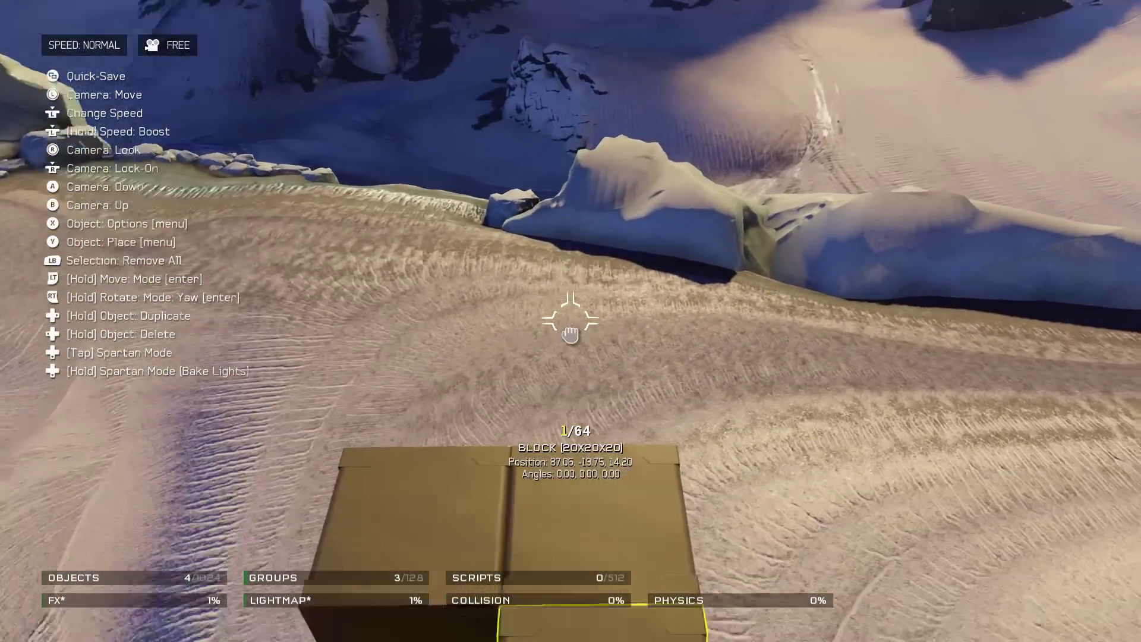
pyautogui.press('s')
pyautogui.hotkey('ctrl', 'd')
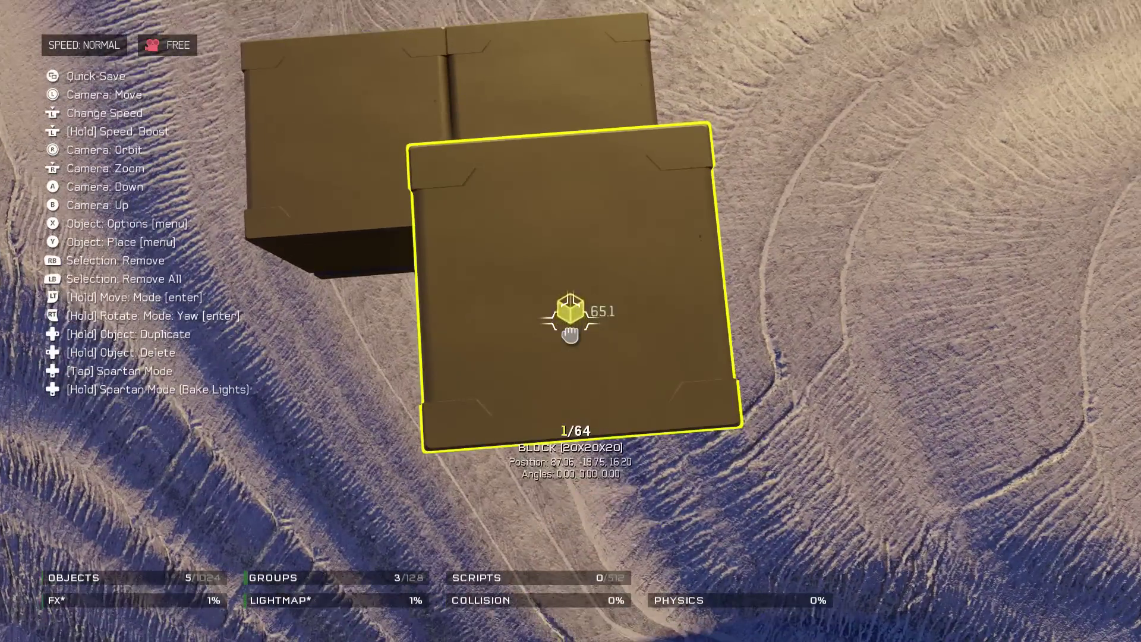
pyautogui.press('s')
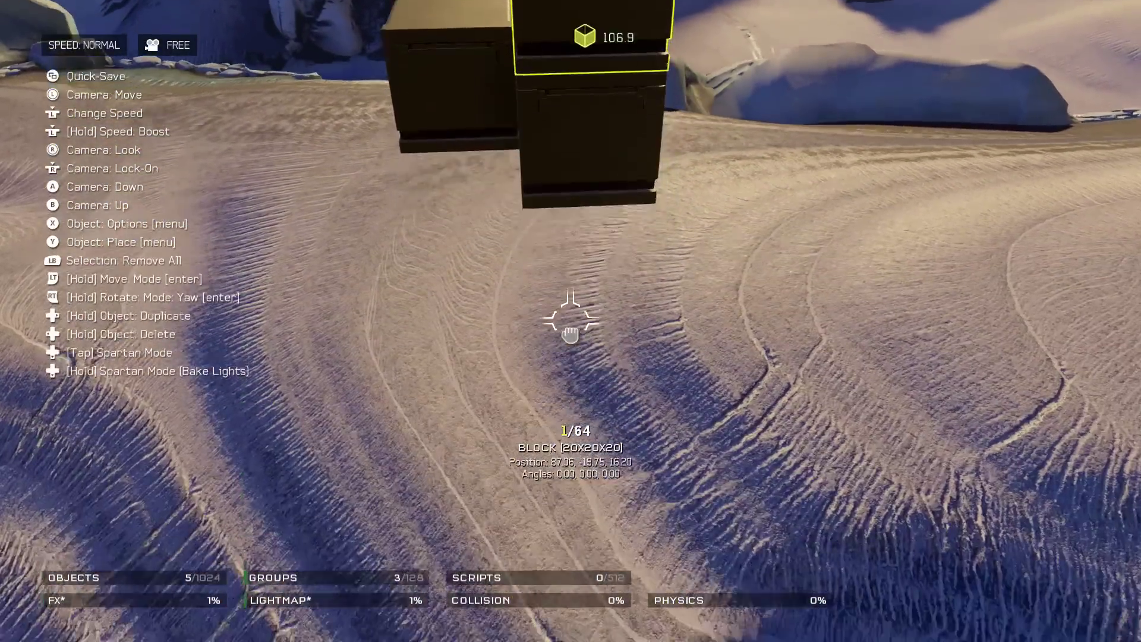
pyautogui.press('w')
pyautogui.hotkey('ctrl', 'd')
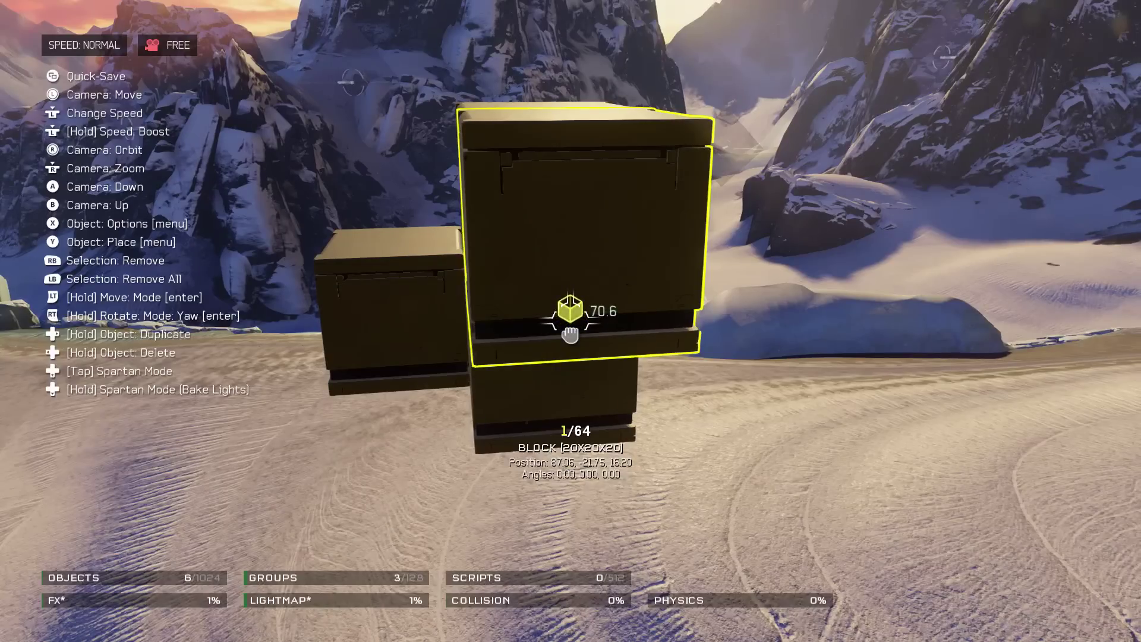
# Add all five blocks to the selection one at a time and clear the whole selection.
pyautogui.press('a')
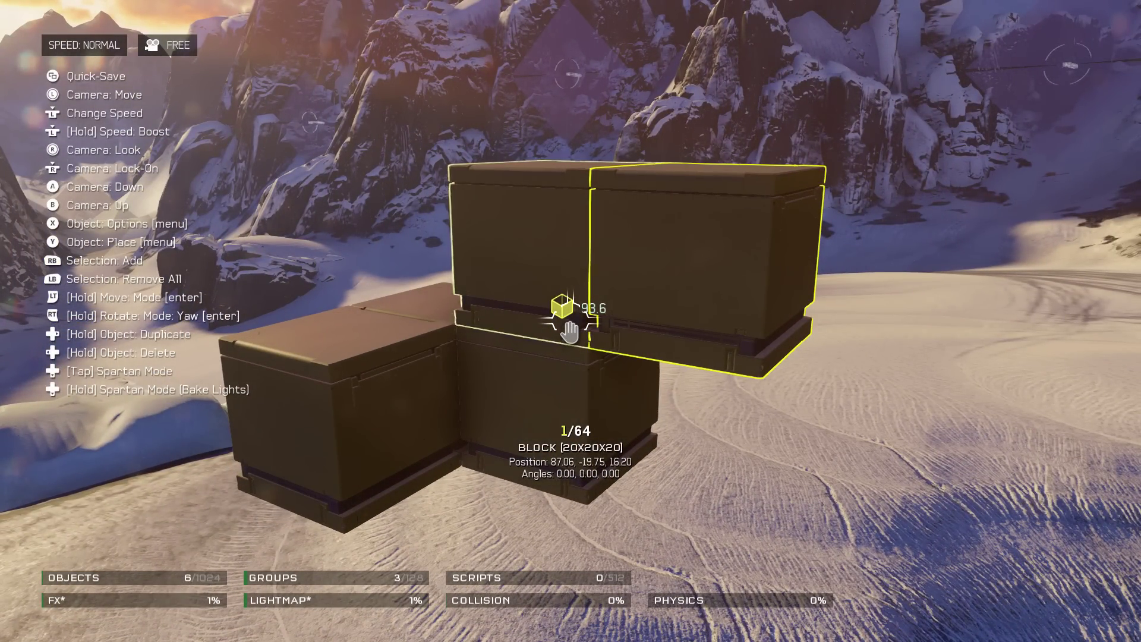
pyautogui.press('d')
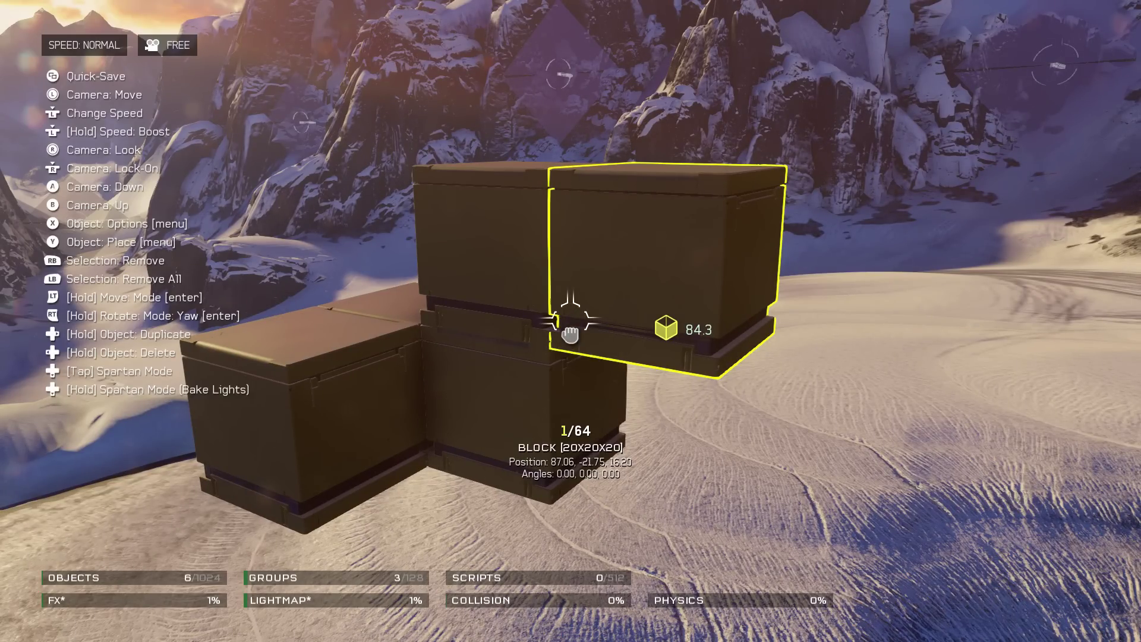
pyautogui.press('a')
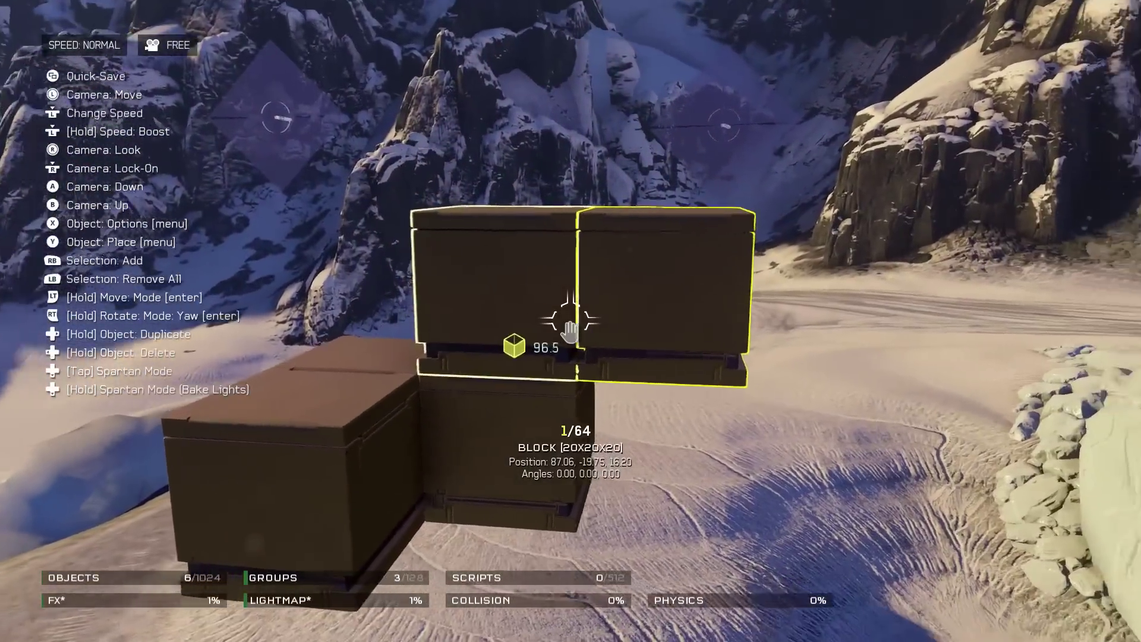
pyautogui.press('a')
pyautogui.click(571, 321)
pyautogui.click(571, 321)
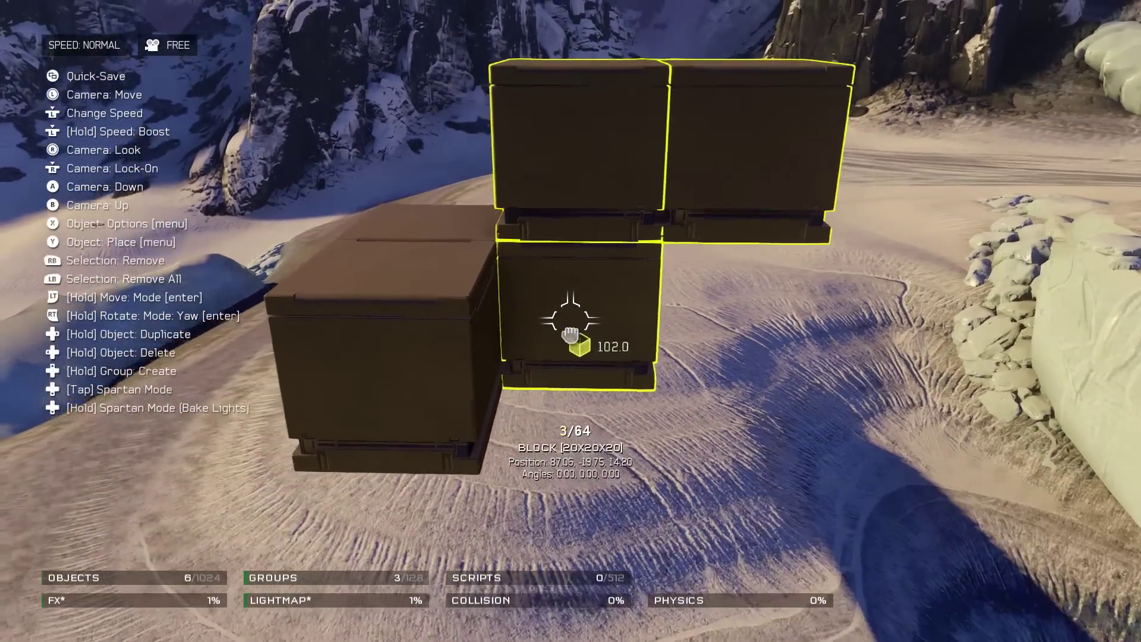
pyautogui.click(571, 321)
pyautogui.click(570, 321)
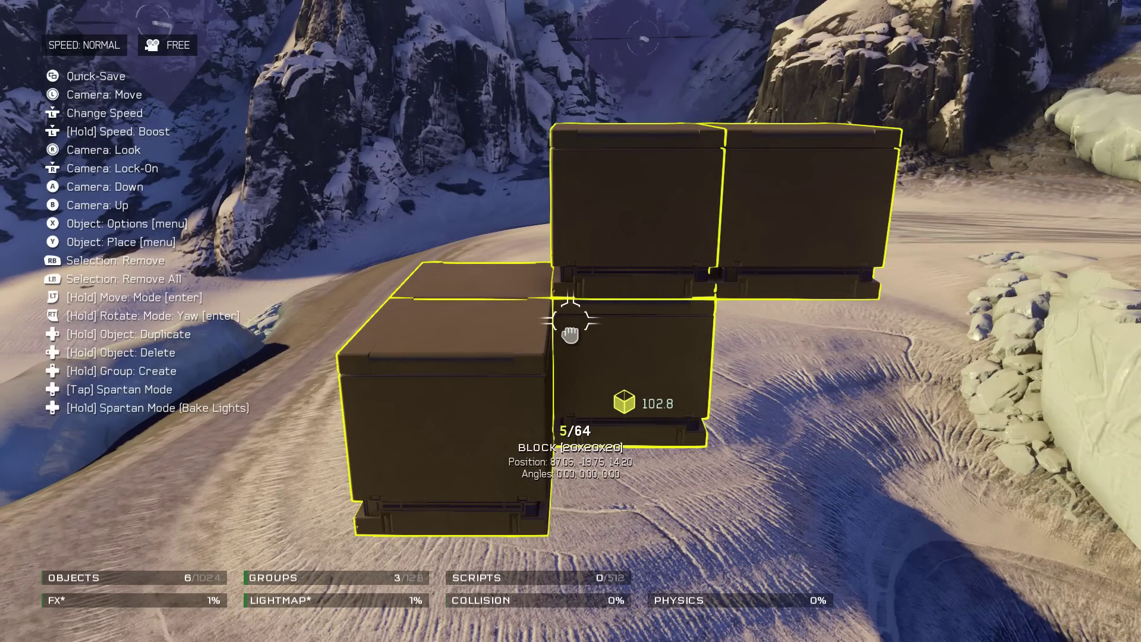
pyautogui.press('d')
pyautogui.press('Escape')
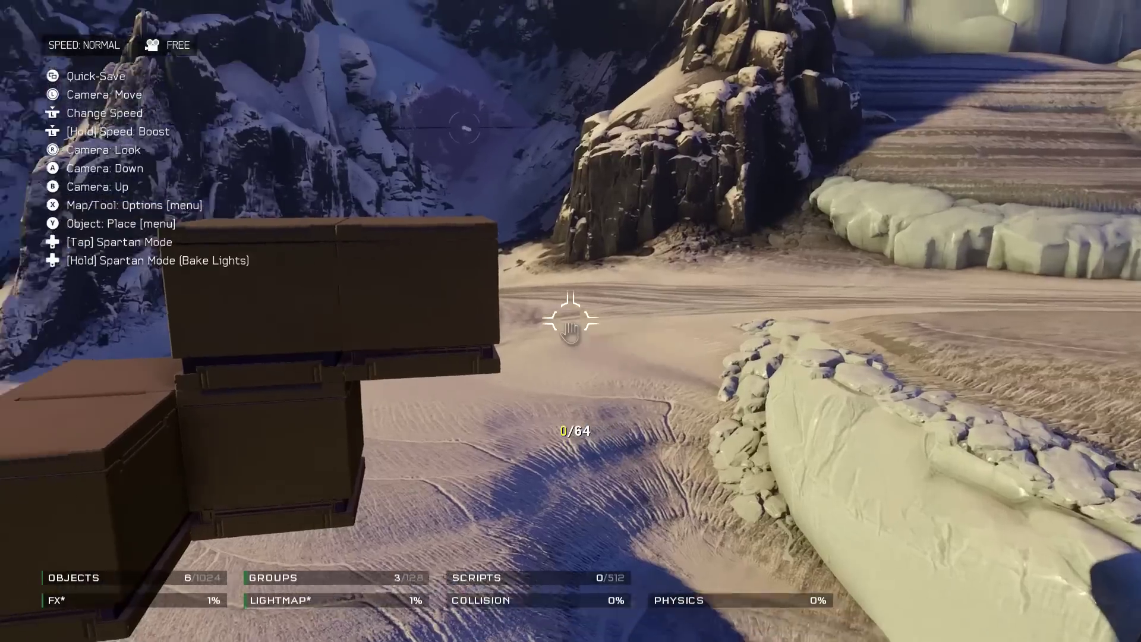
# Reselect the five blocks and remove them all from the selection again.
pyautogui.click(570, 330)
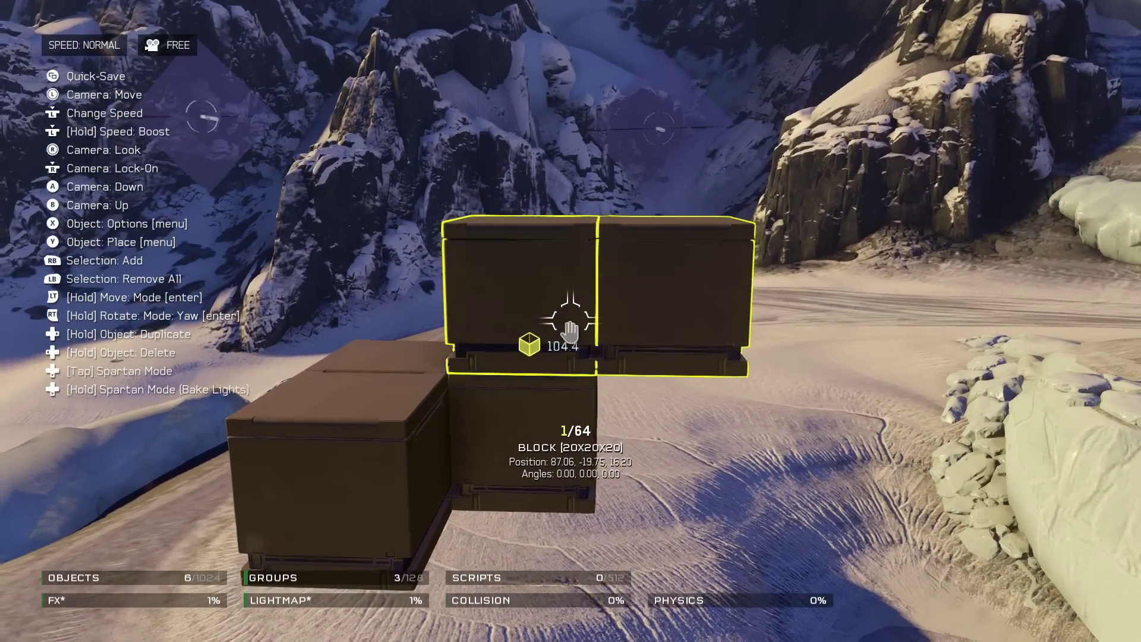
pyautogui.click(570, 330)
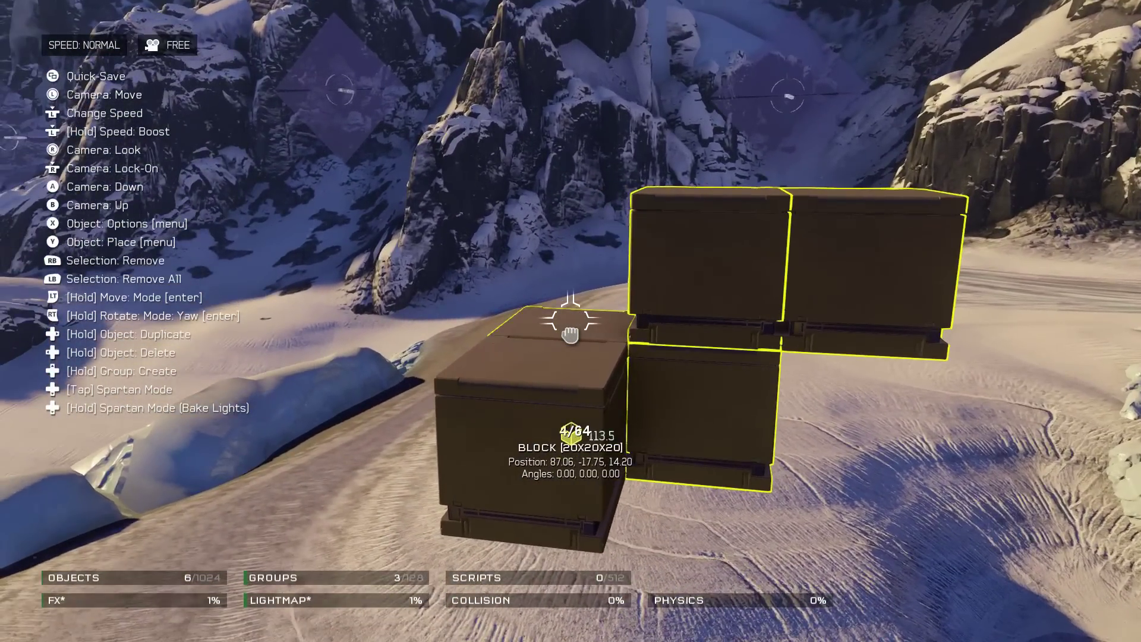
pyautogui.click(569, 334)
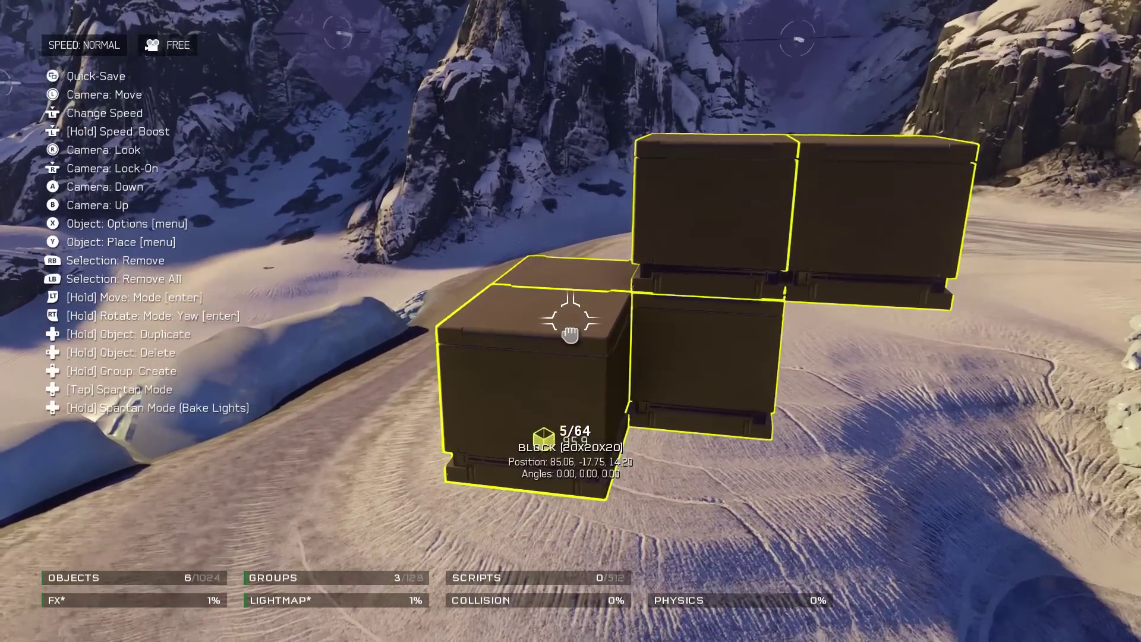
pyautogui.press('Escape')
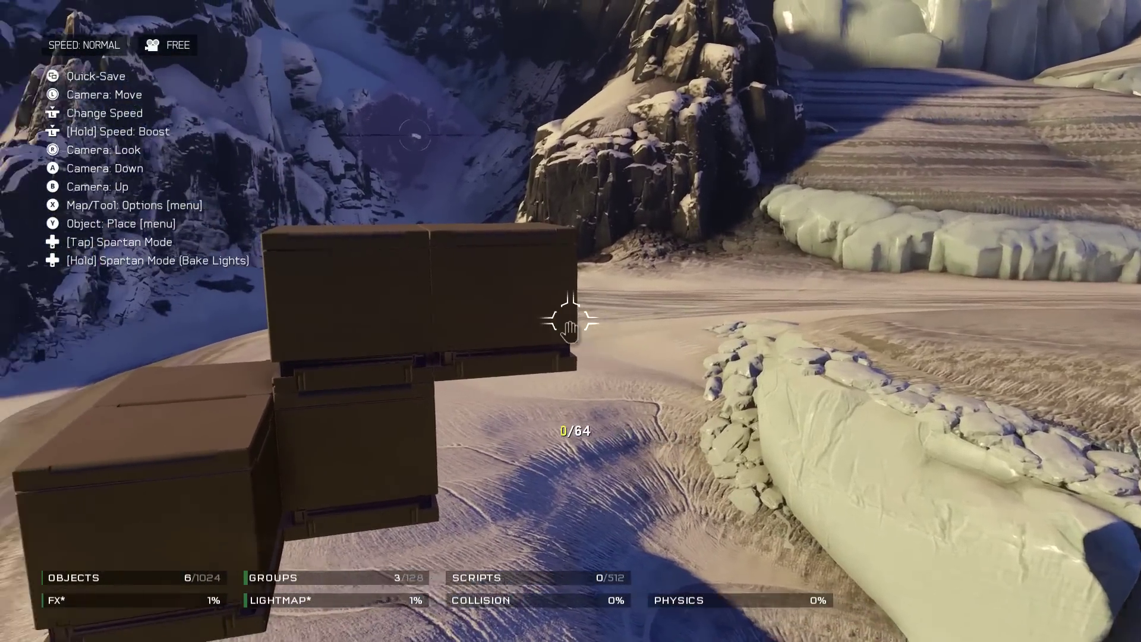
# Select all five connected blocks and create a group from them.
pyautogui.click(570, 330)
pyautogui.click(570, 333)
pyautogui.click(569, 334)
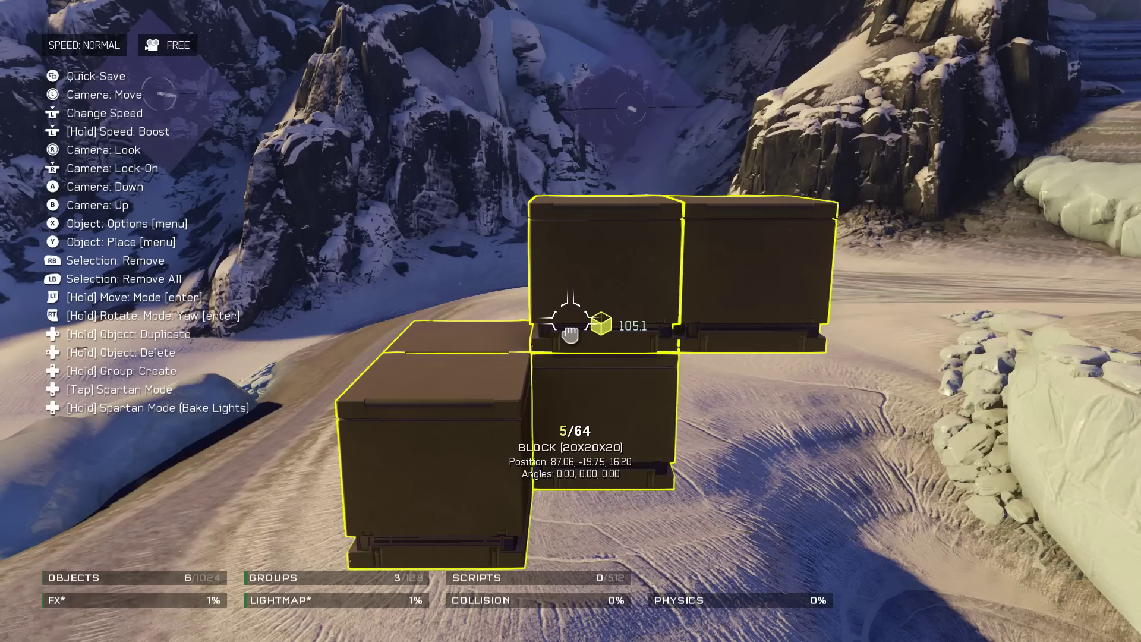
pyautogui.hotkey('ctrl', 'g')
# Move the whole five-block group freely so its parent block sits at about 86.07, -20.94, 16.20.
pyautogui.press('d')
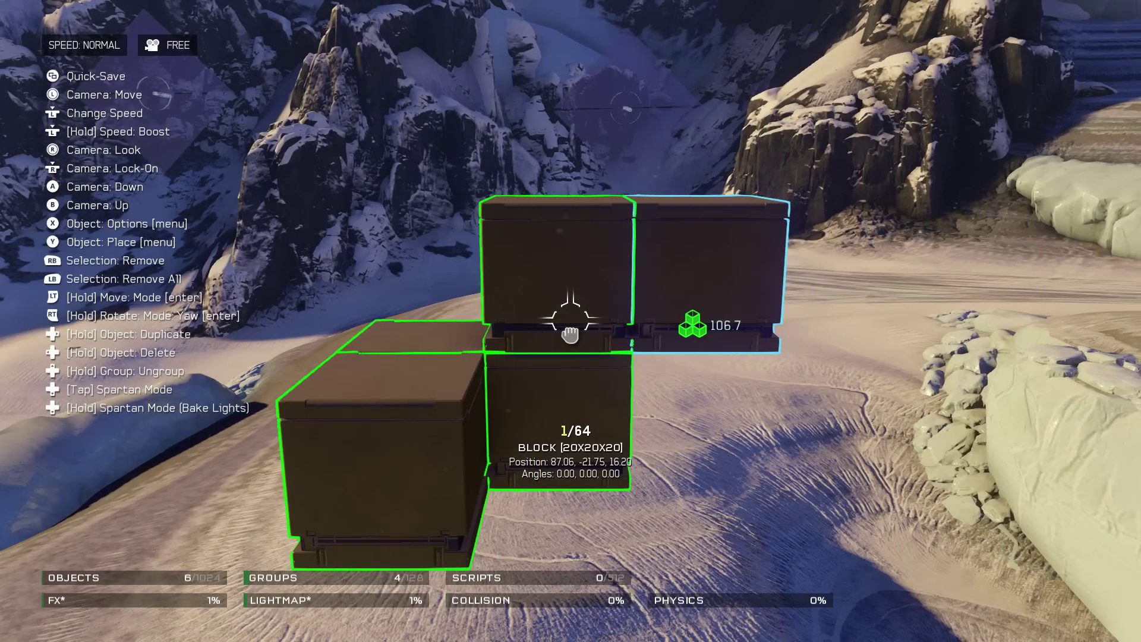
pyautogui.press('shift')
pyautogui.press('a')
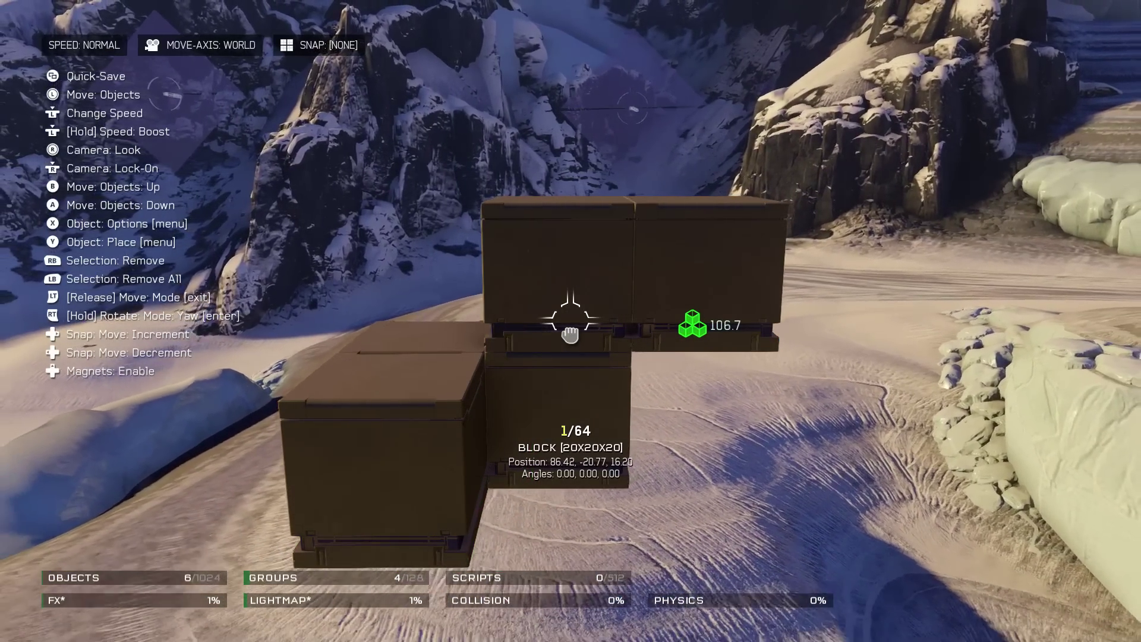
pyautogui.moveTo(570, 334); pyautogui.dragTo(570, 334, button='right')
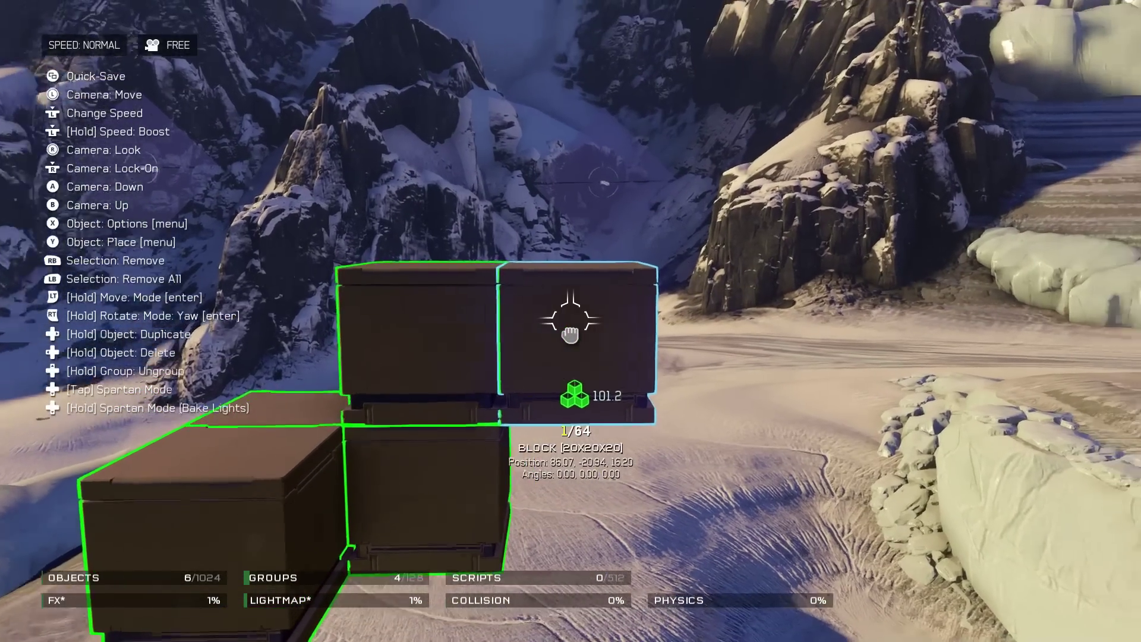
# Inspect the Parent setting in the block group's object properties and close the options.
pyautogui.press('s')
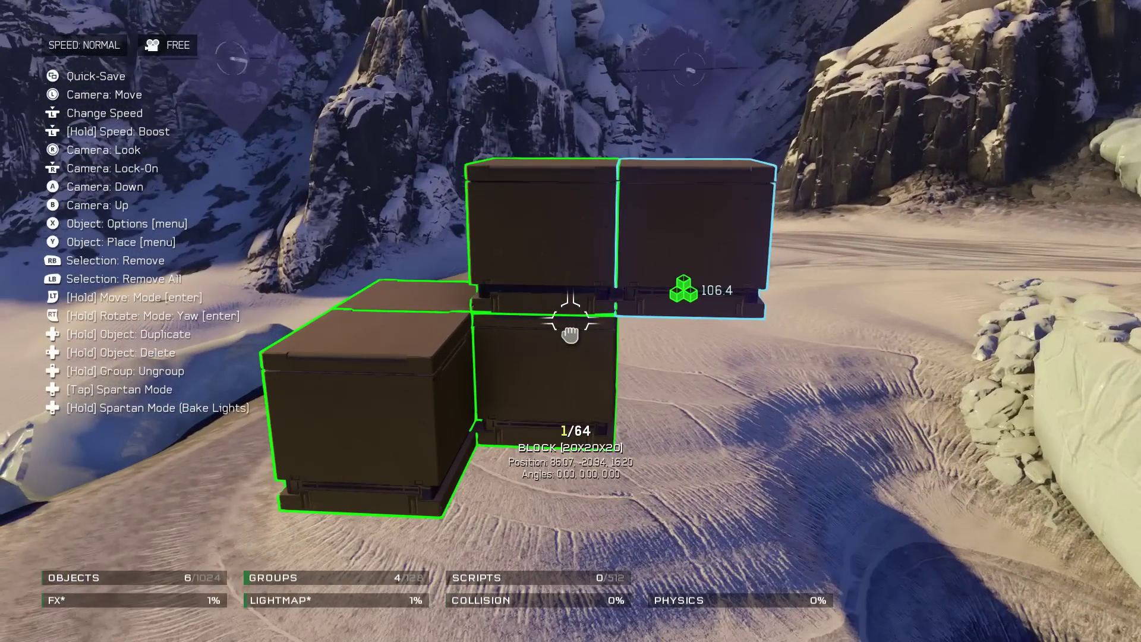
pyautogui.press('x')
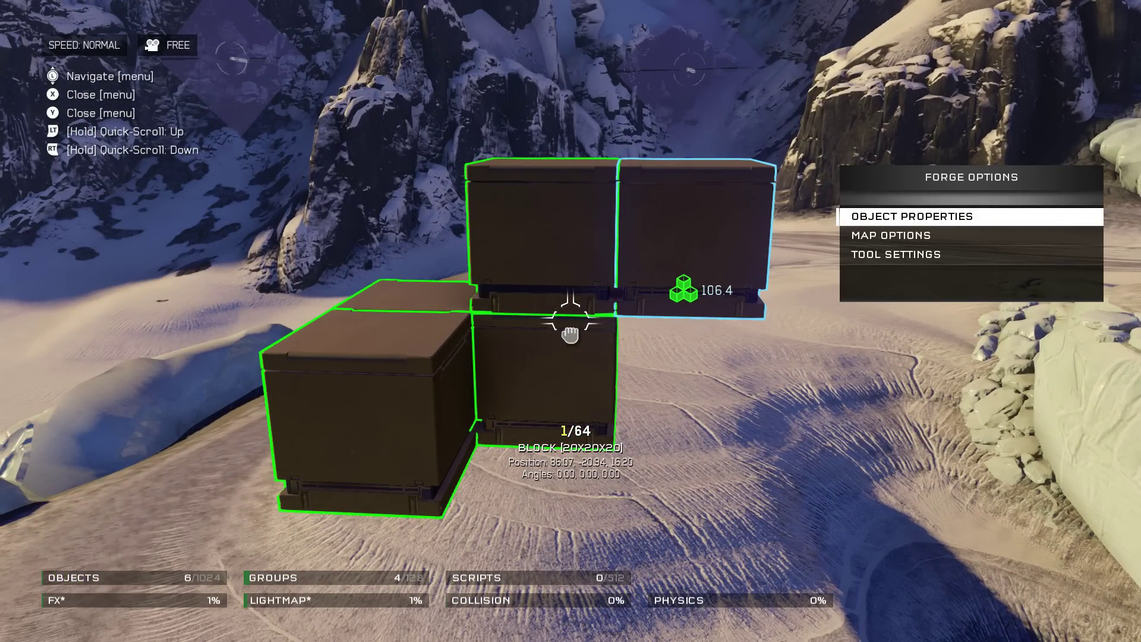
pyautogui.press('Return')
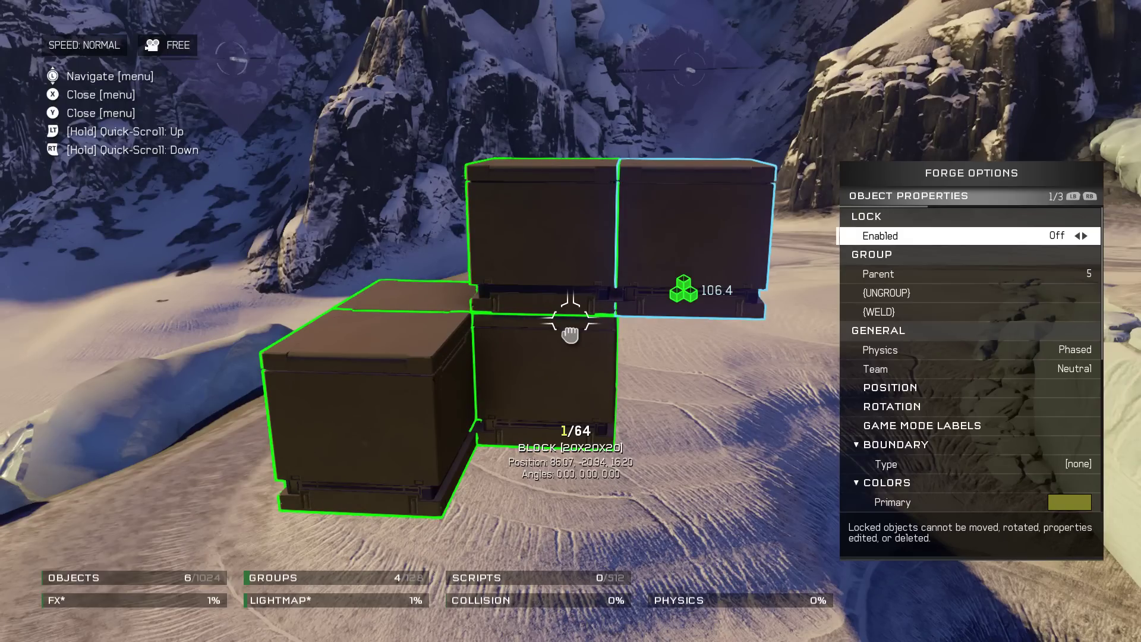
pyautogui.press('Down')
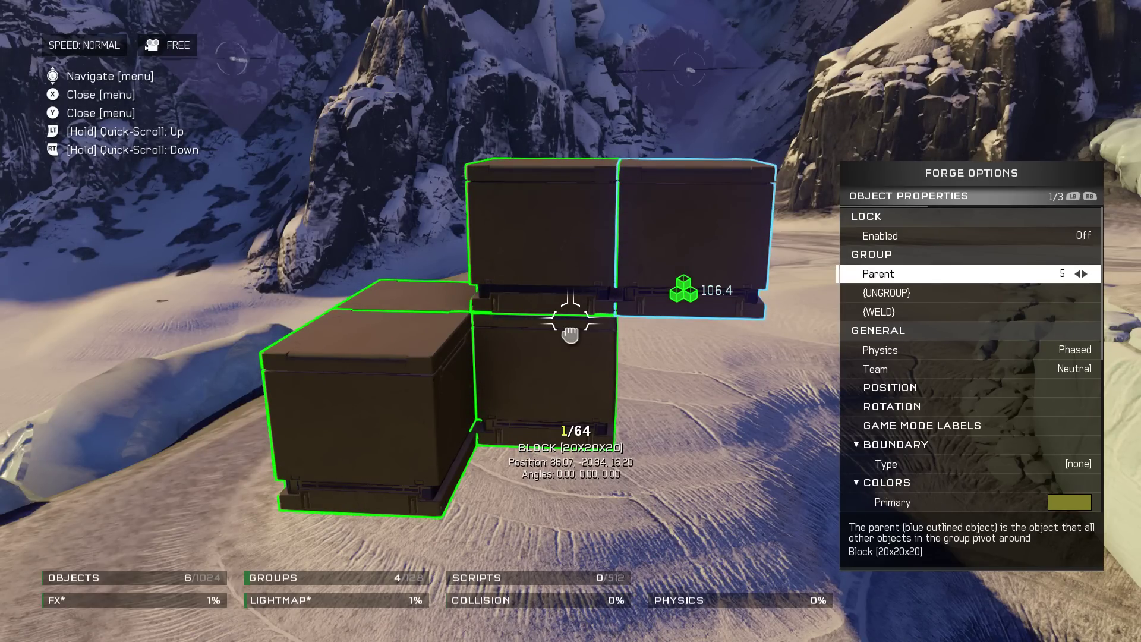
pyautogui.press('Escape')
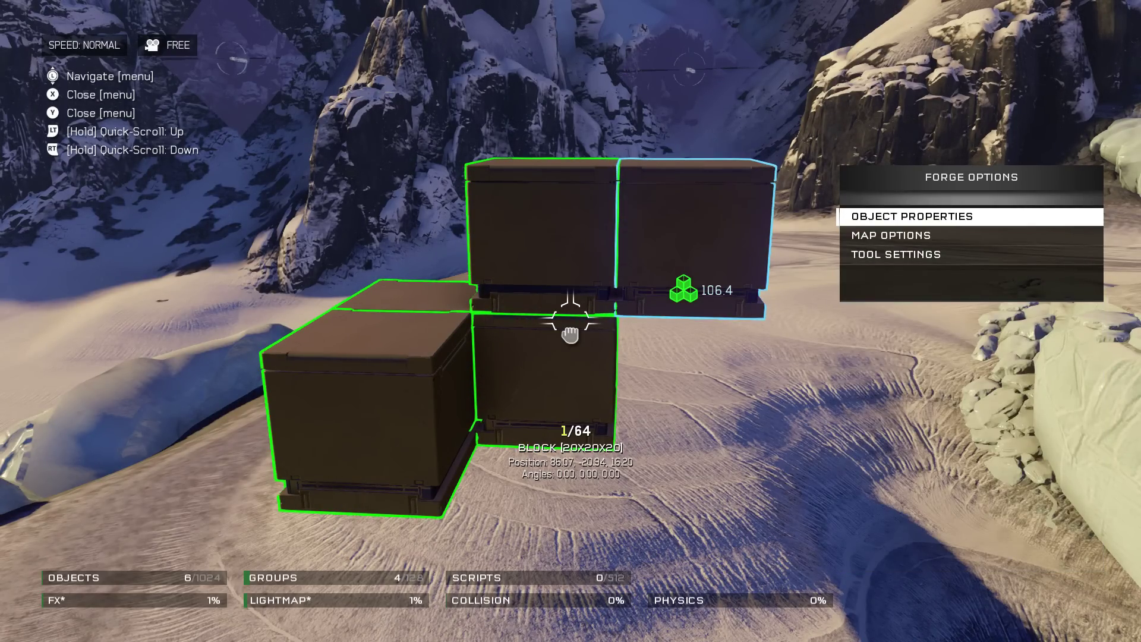
pyautogui.press('Escape')
# Rotate the whole group freely around its parent block to angles of about -7.87, 3.94, 0.54, without rotation snapping.
pyautogui.press('r')
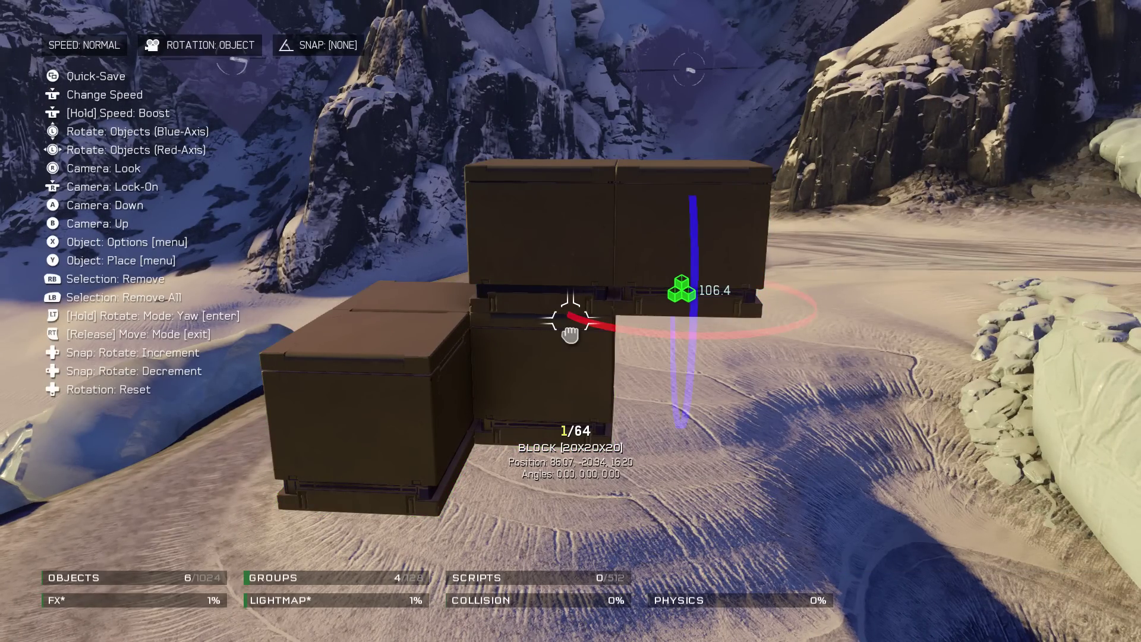
pyautogui.press('w')
pyautogui.press('s')
pyautogui.press('w')
pyautogui.press('s')
pyautogui.press('d')
pyautogui.press('a')
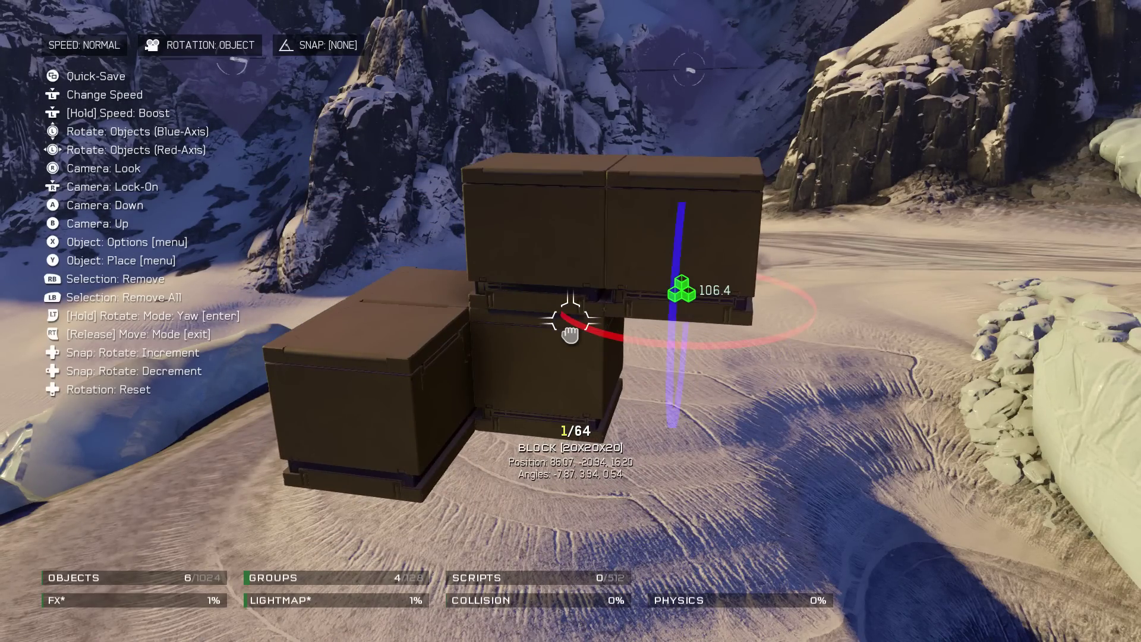